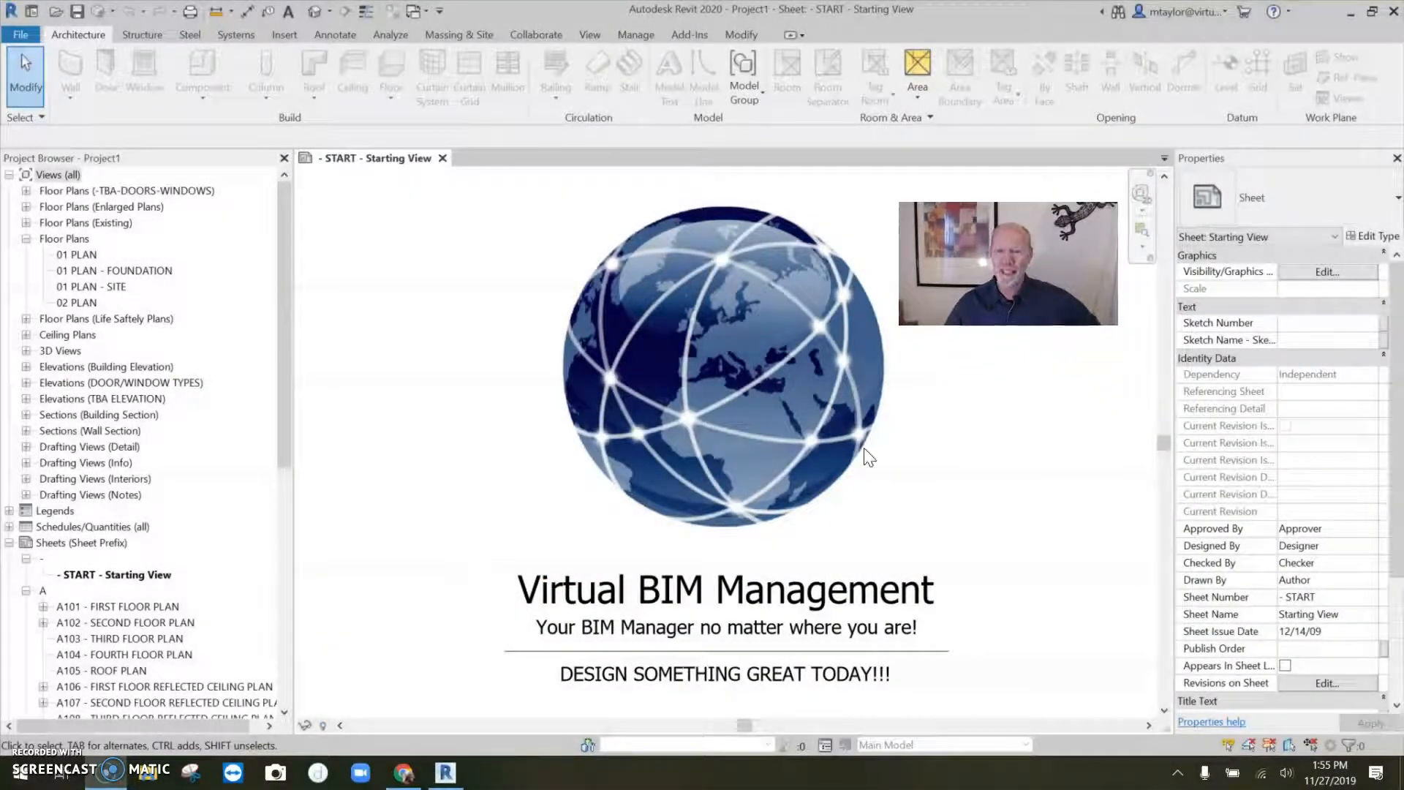
Step: Open the default 3D view of the building and its site
{"action": "left_click", "coordinate": [315, 11]}
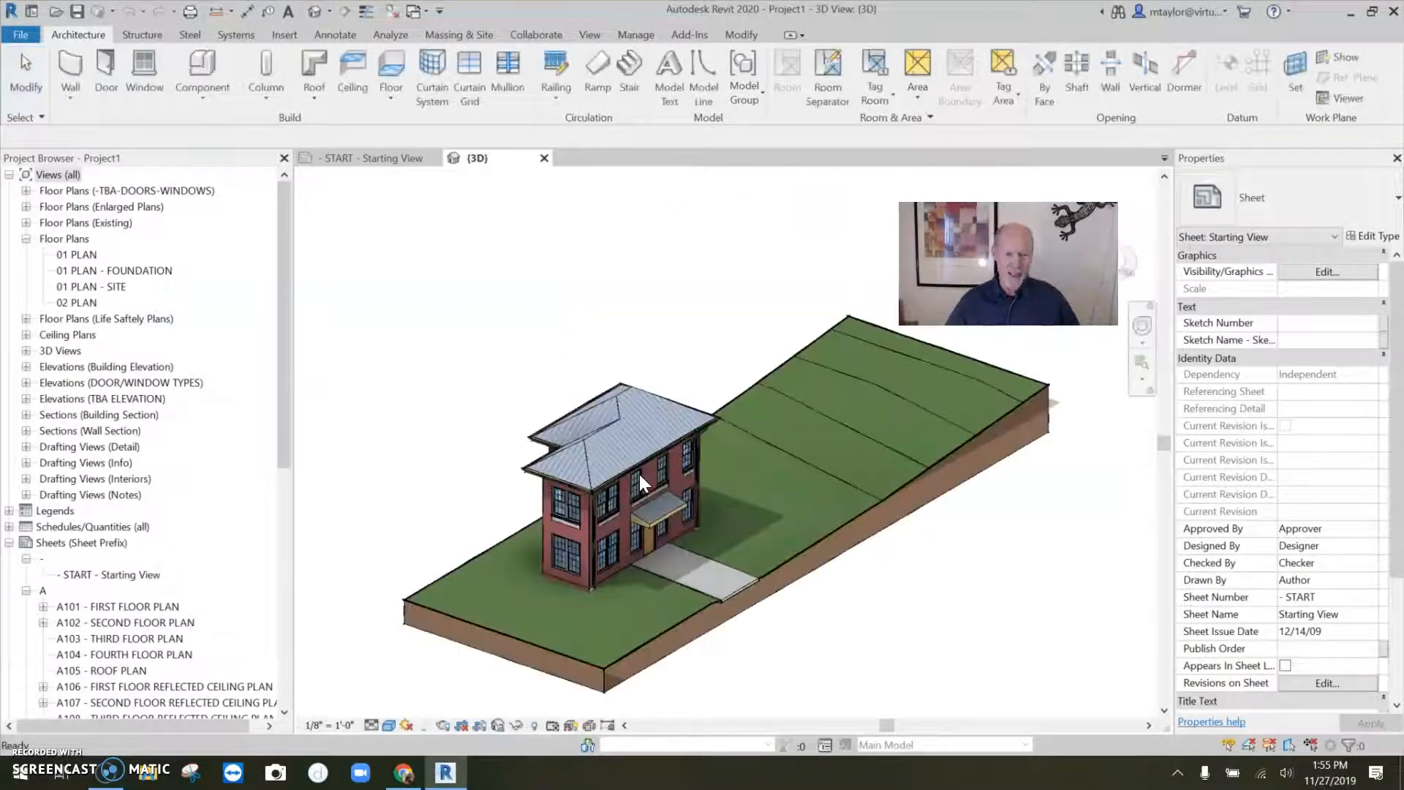
{"action": "scroll", "coordinate": [586, 512], "scroll_direction": "up", "scroll_amount": 3}
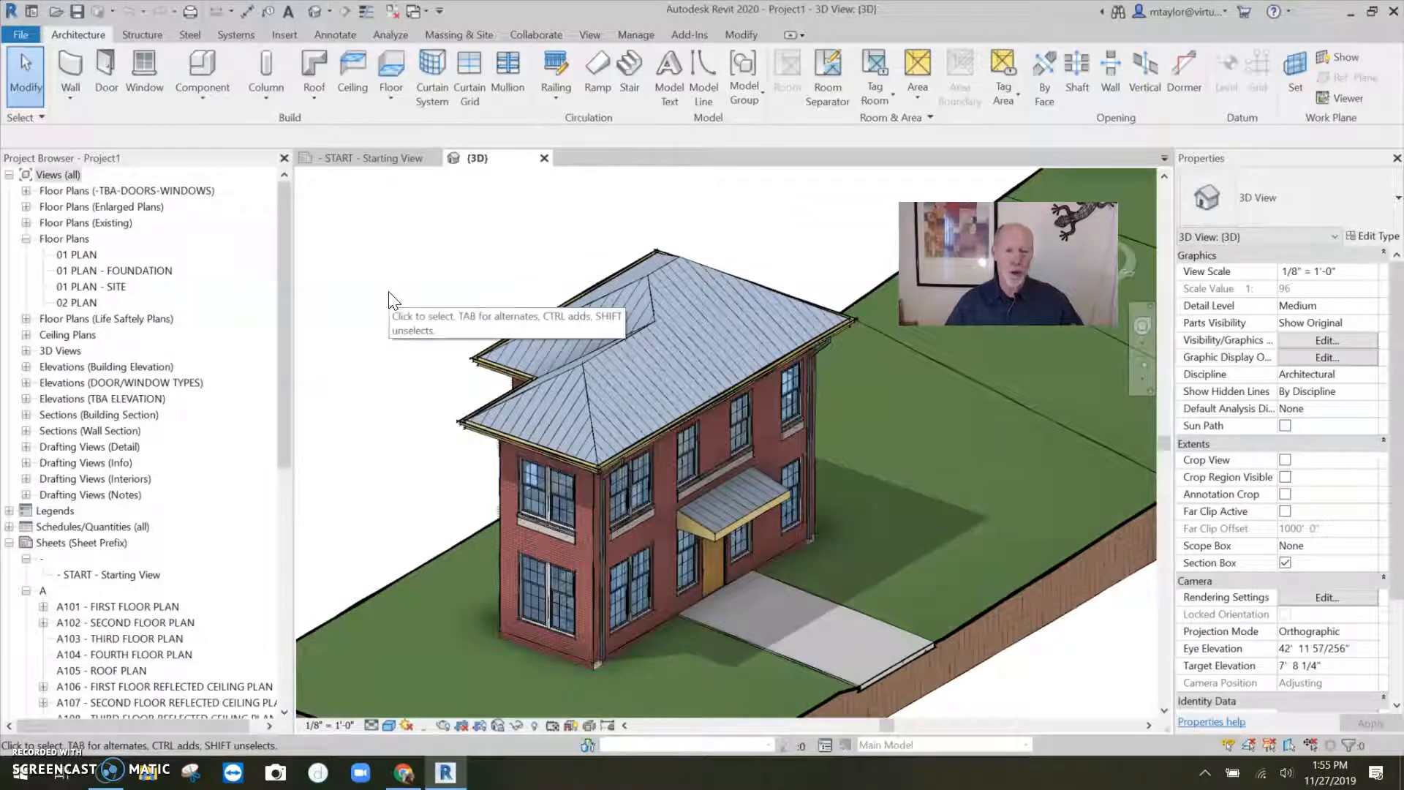
{"action": "scroll", "coordinate": [388, 358], "scroll_direction": "down", "scroll_amount": 5}
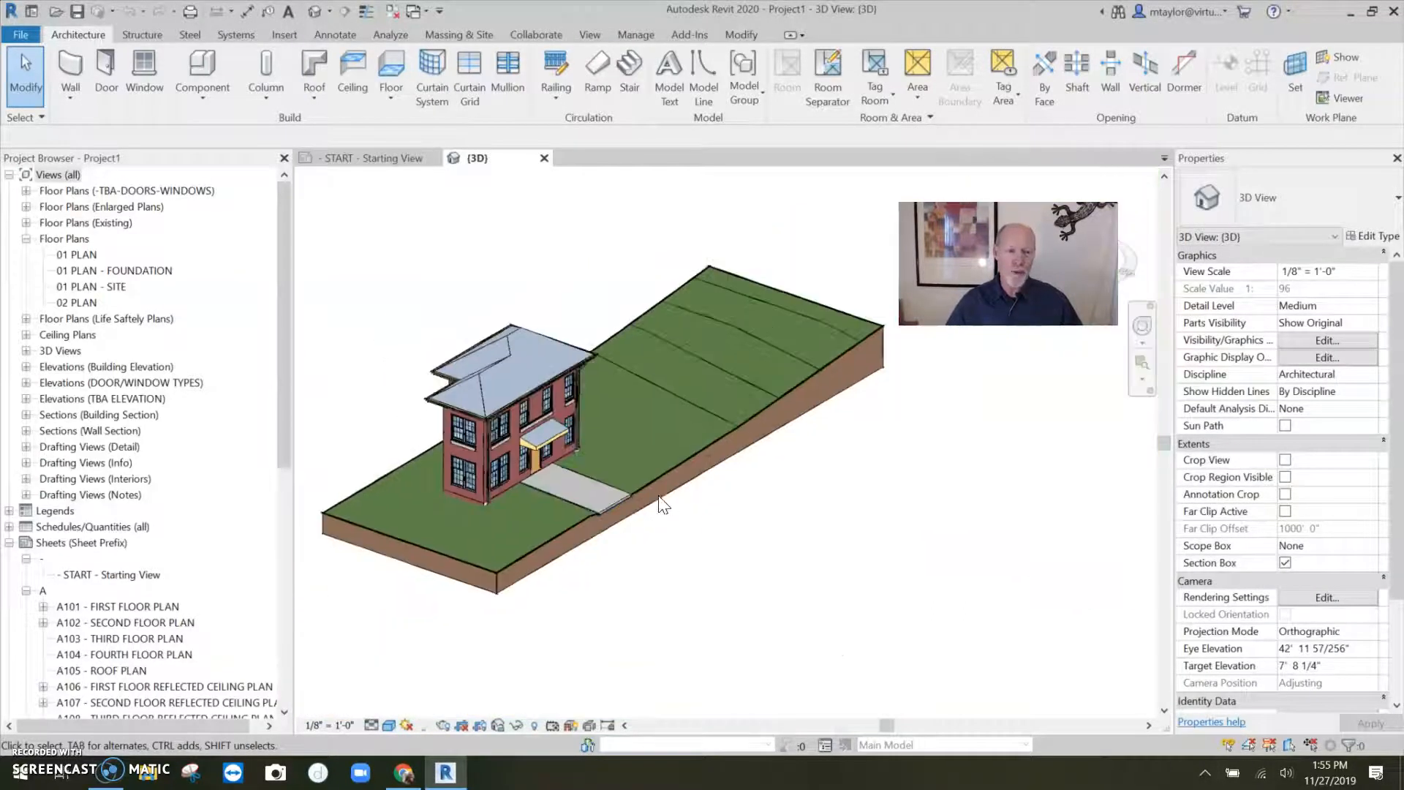
{"action": "middle_click_drag", "start_coordinate": [699, 530], "coordinate": [735, 543]}
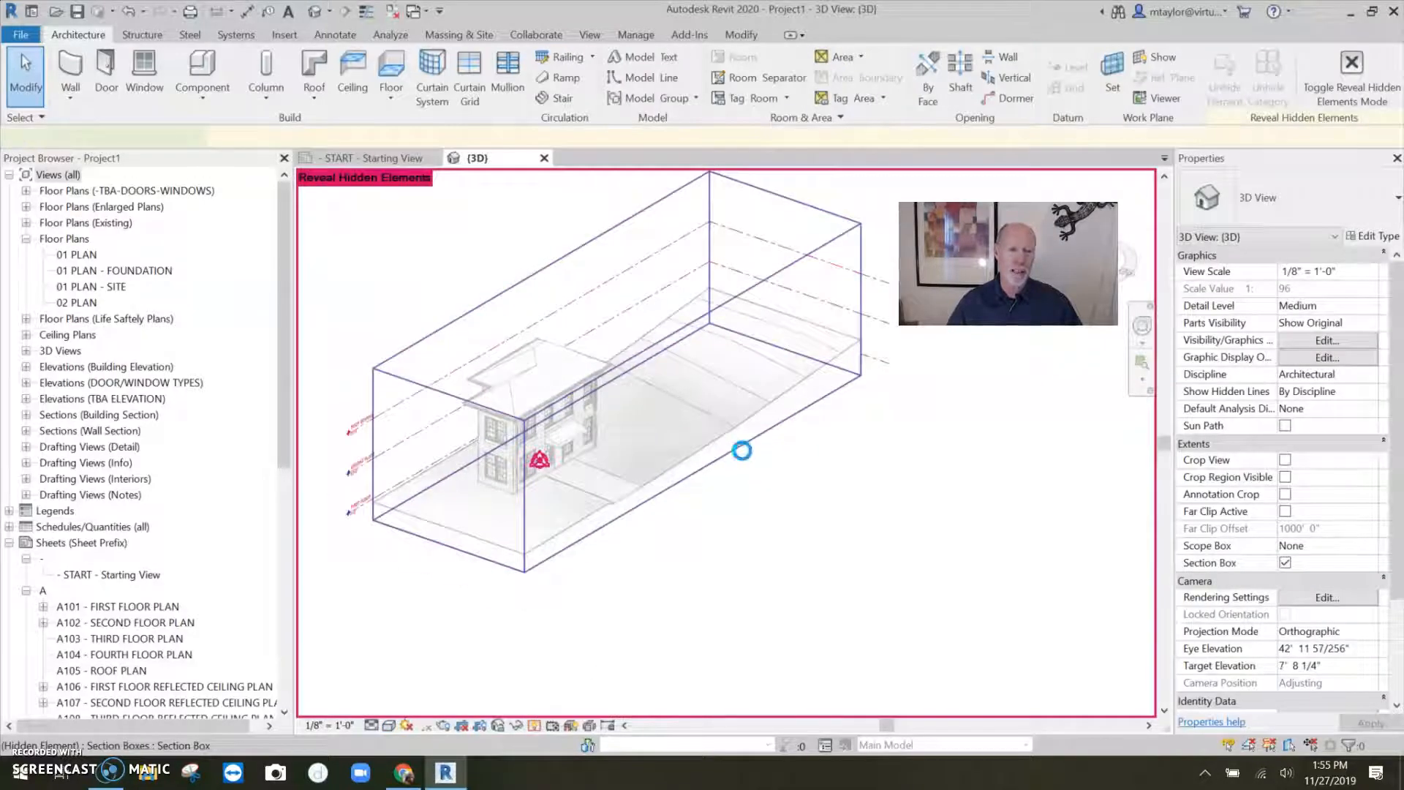
Step: Pull the far end face of the hidden section box in closer to the building and leave Reveal Hidden Elements mode
{"action": "left_click", "coordinate": [744, 447]}
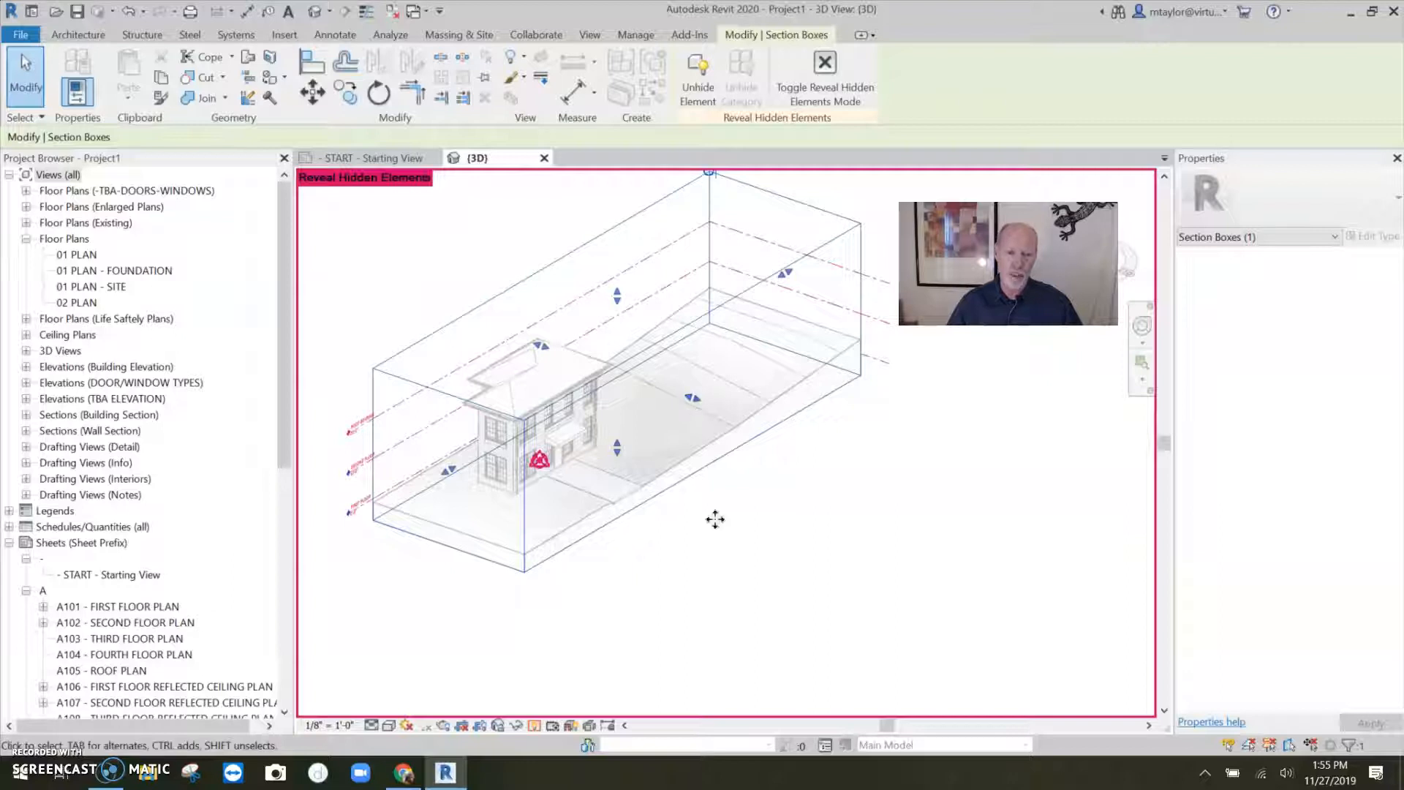
{"action": "left_click_drag", "start_coordinate": [785, 276], "coordinate": [753, 507]}
{"action": "key", "text": "Escape"}
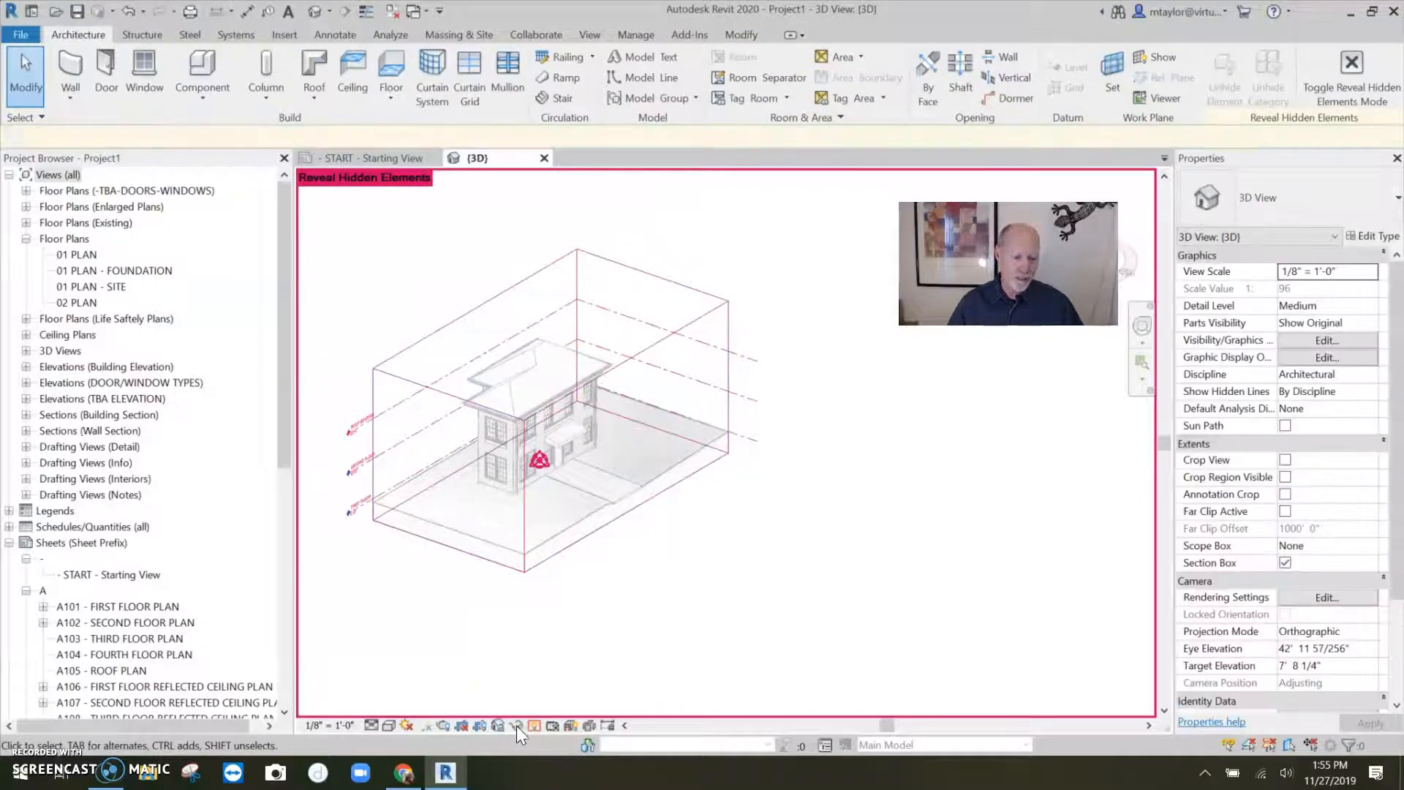
{"action": "key", "text": "r"}
{"action": "key", "text": "h"}
{"action": "middle_click_drag", "start_coordinate": [600, 600], "coordinate": [726, 565], "text": "shift"}
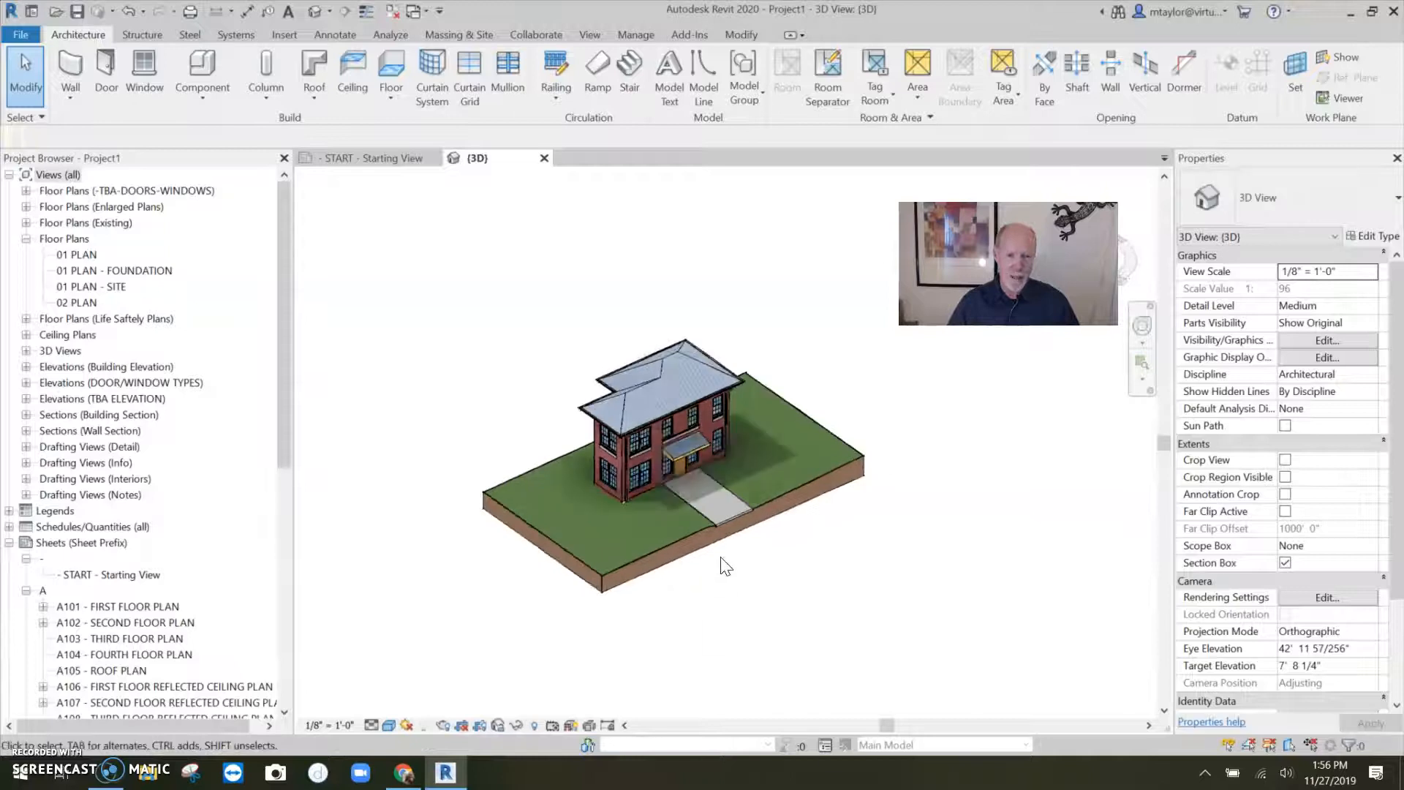
{"action": "scroll", "coordinate": [775, 575], "scroll_direction": "up", "scroll_amount": 2}
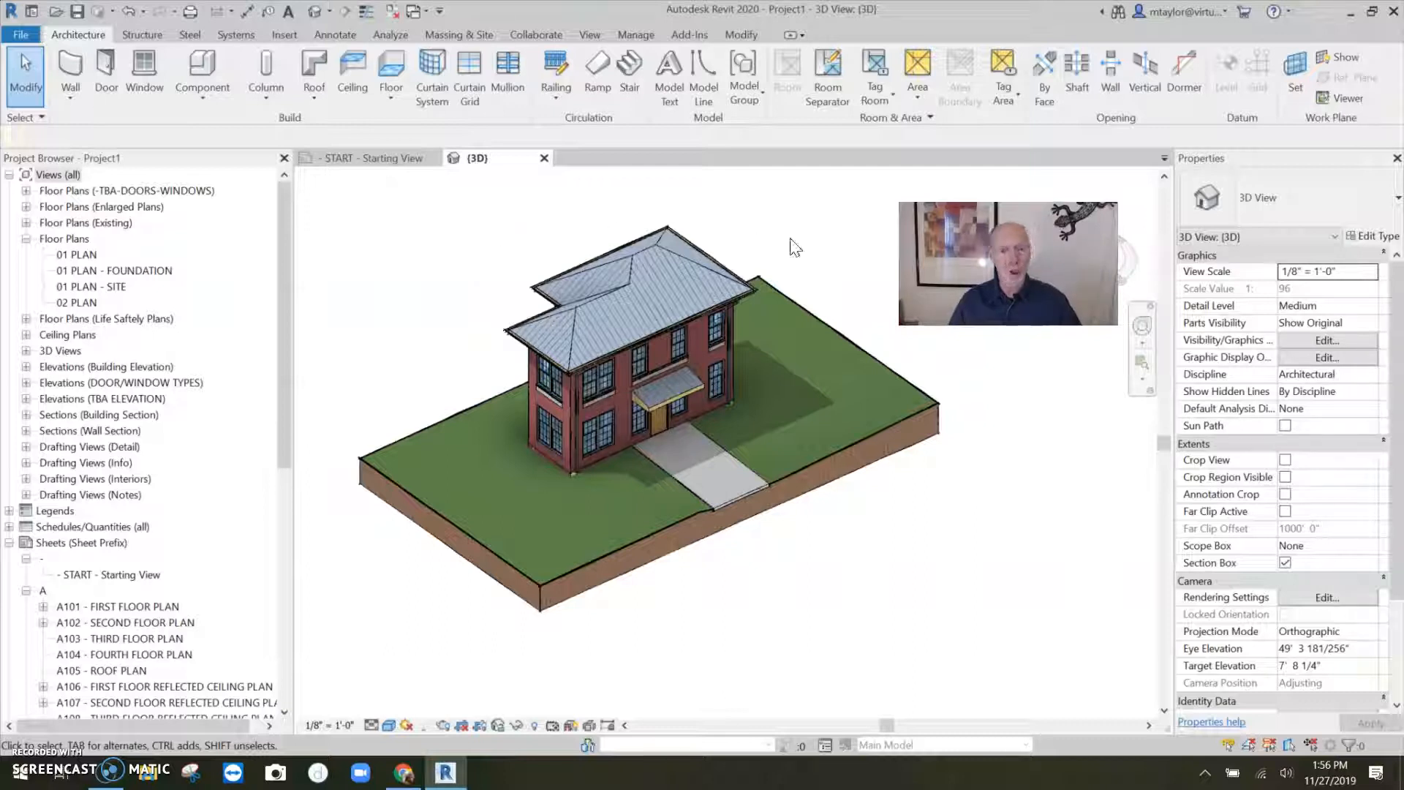
Step: Orient the 3D view to the floor plan 01 PLAN as a cutaway of the first-floor interior
{"action": "left_click_drag", "start_coordinate": [1000, 205], "coordinate": [997, 467]}
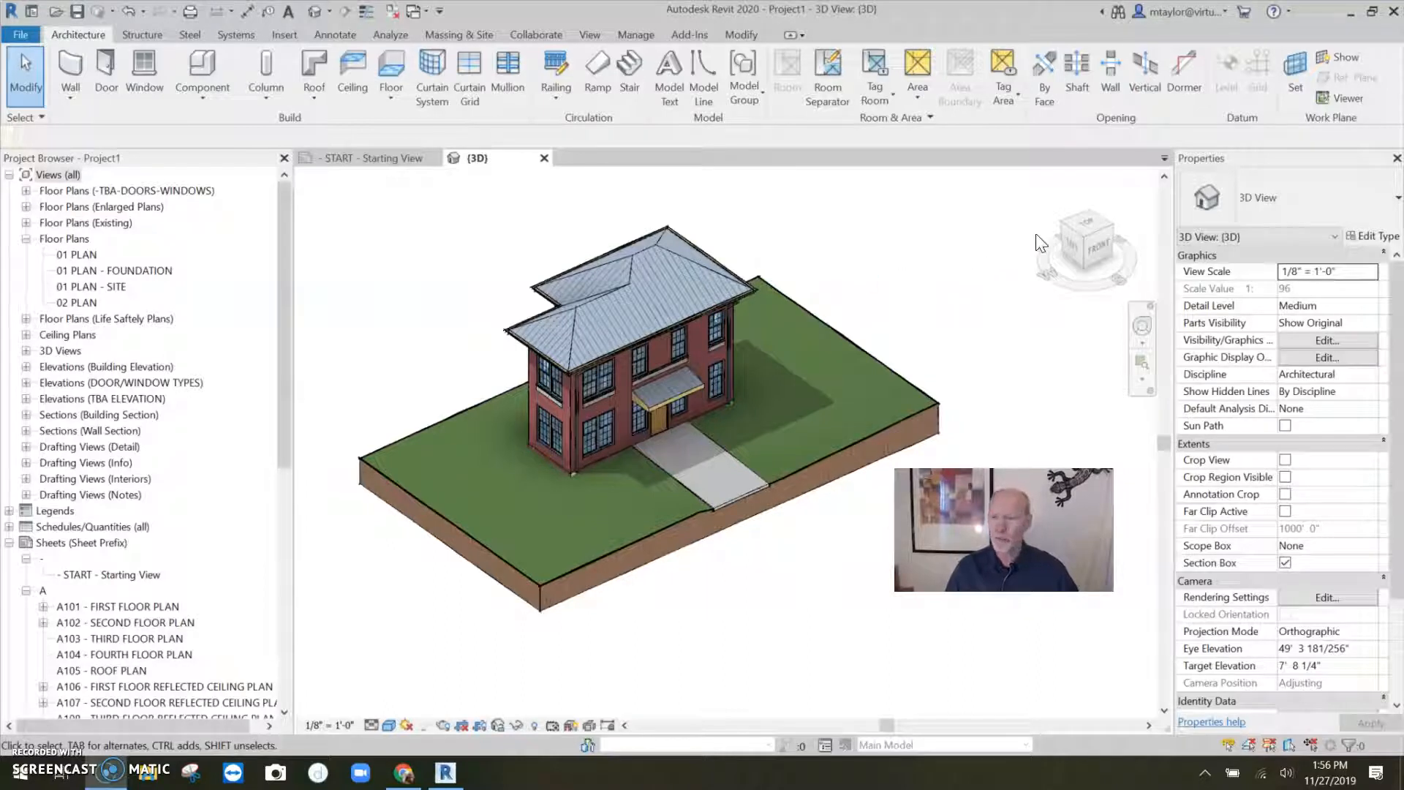
{"action": "right_click", "coordinate": [1085, 234]}
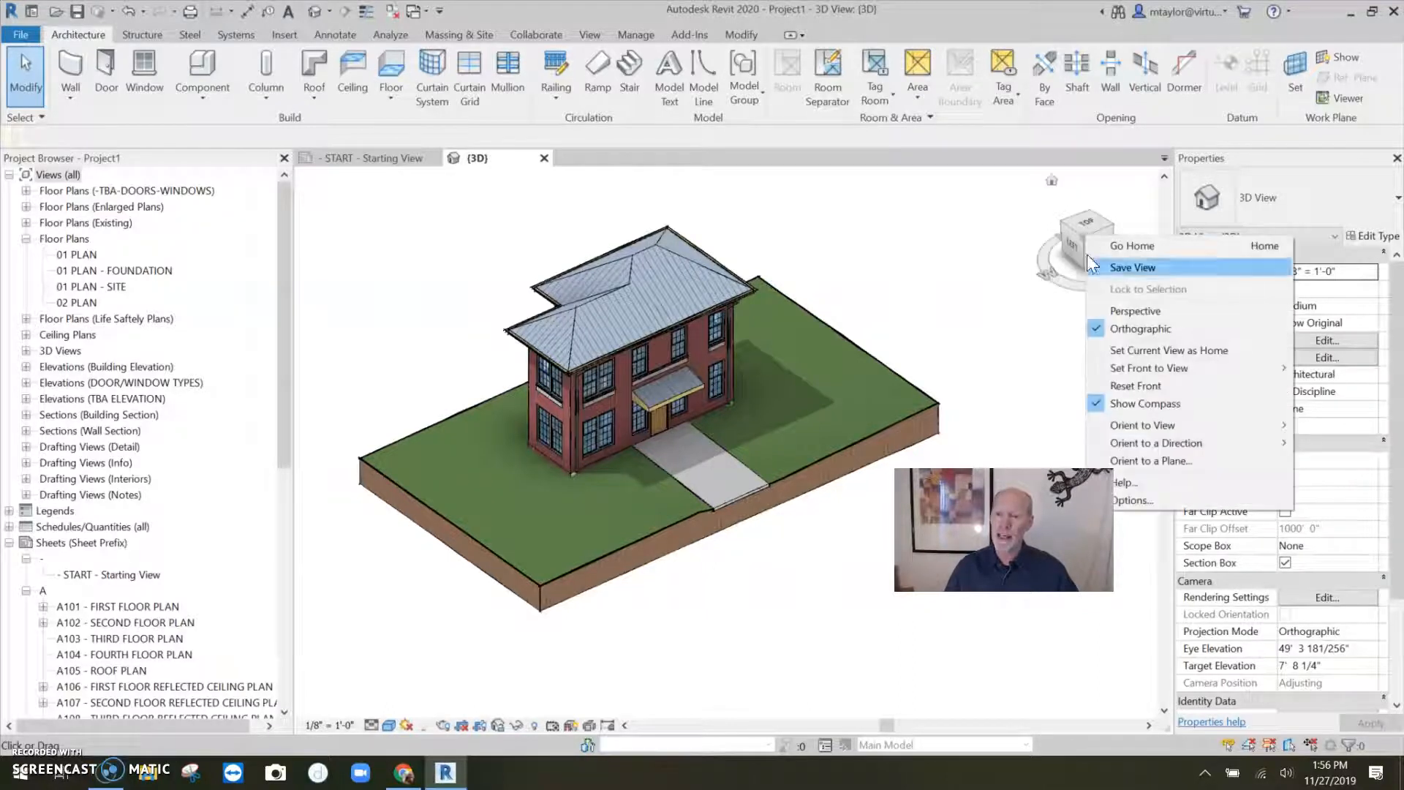
{"action": "mouse_move", "coordinate": [1143, 423]}
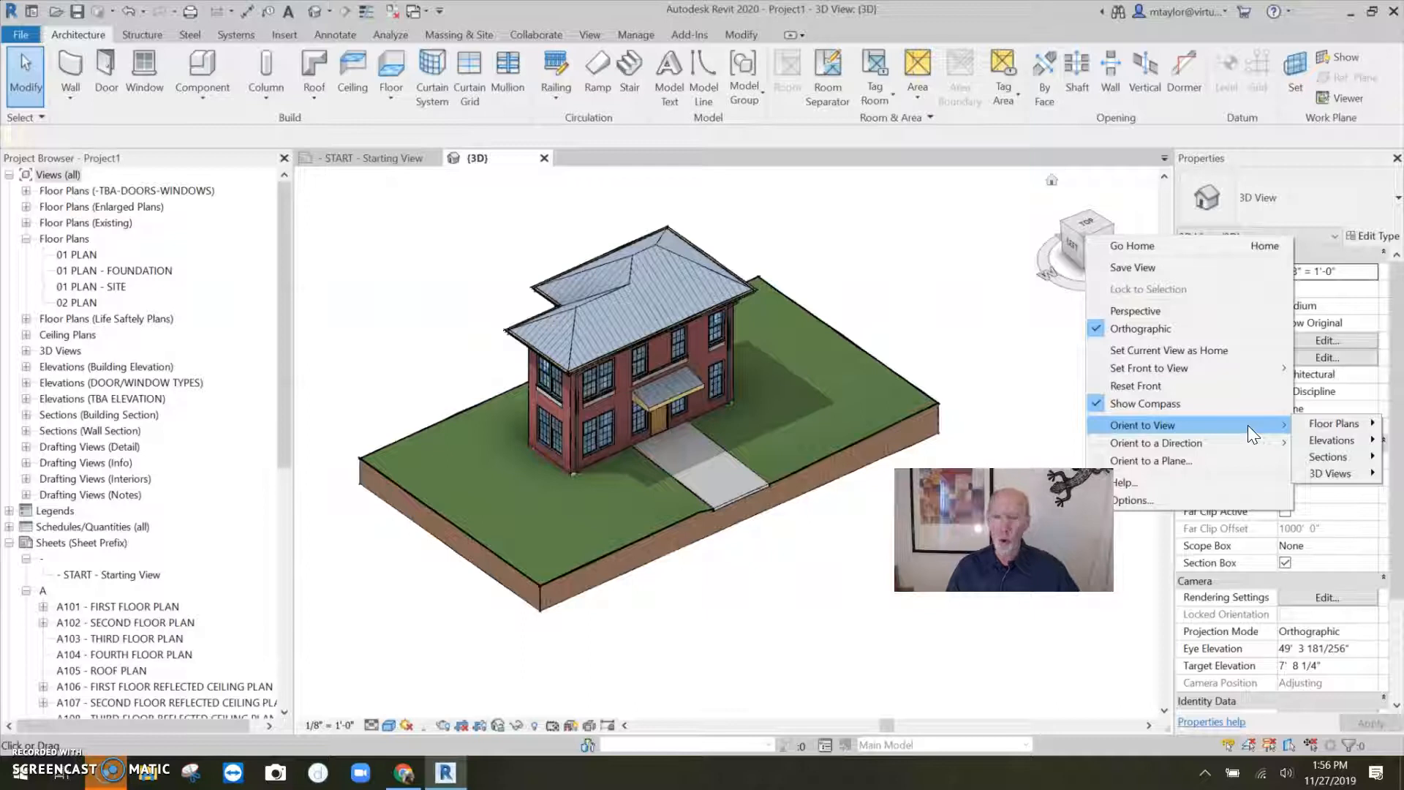
{"action": "mouse_move", "coordinate": [1318, 422]}
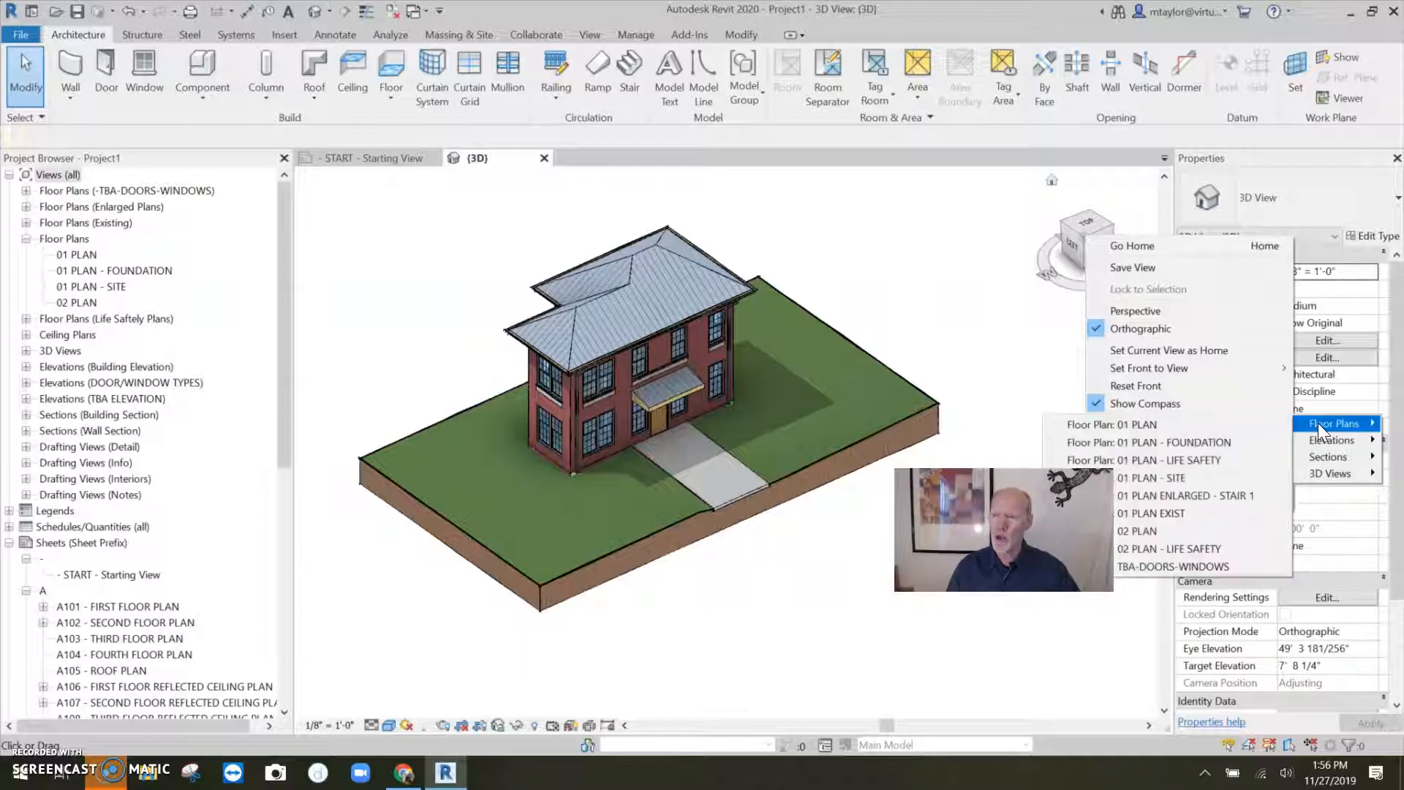
{"action": "left_click", "coordinate": [1125, 424]}
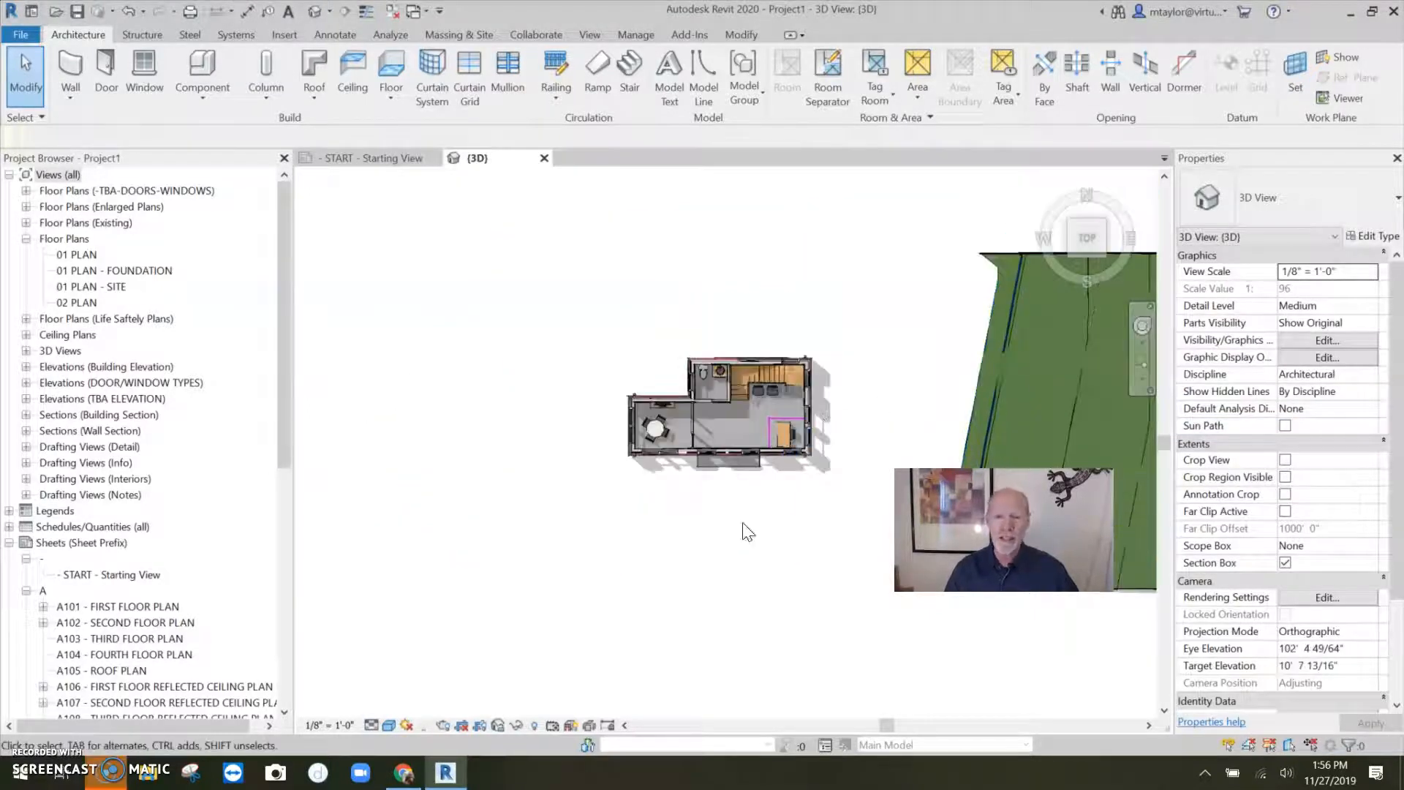
{"action": "middle_click_drag", "start_coordinate": [721, 533], "coordinate": [809, 326], "text": "shift"}
{"action": "scroll", "coordinate": [768, 455], "scroll_direction": "up", "scroll_amount": 5}
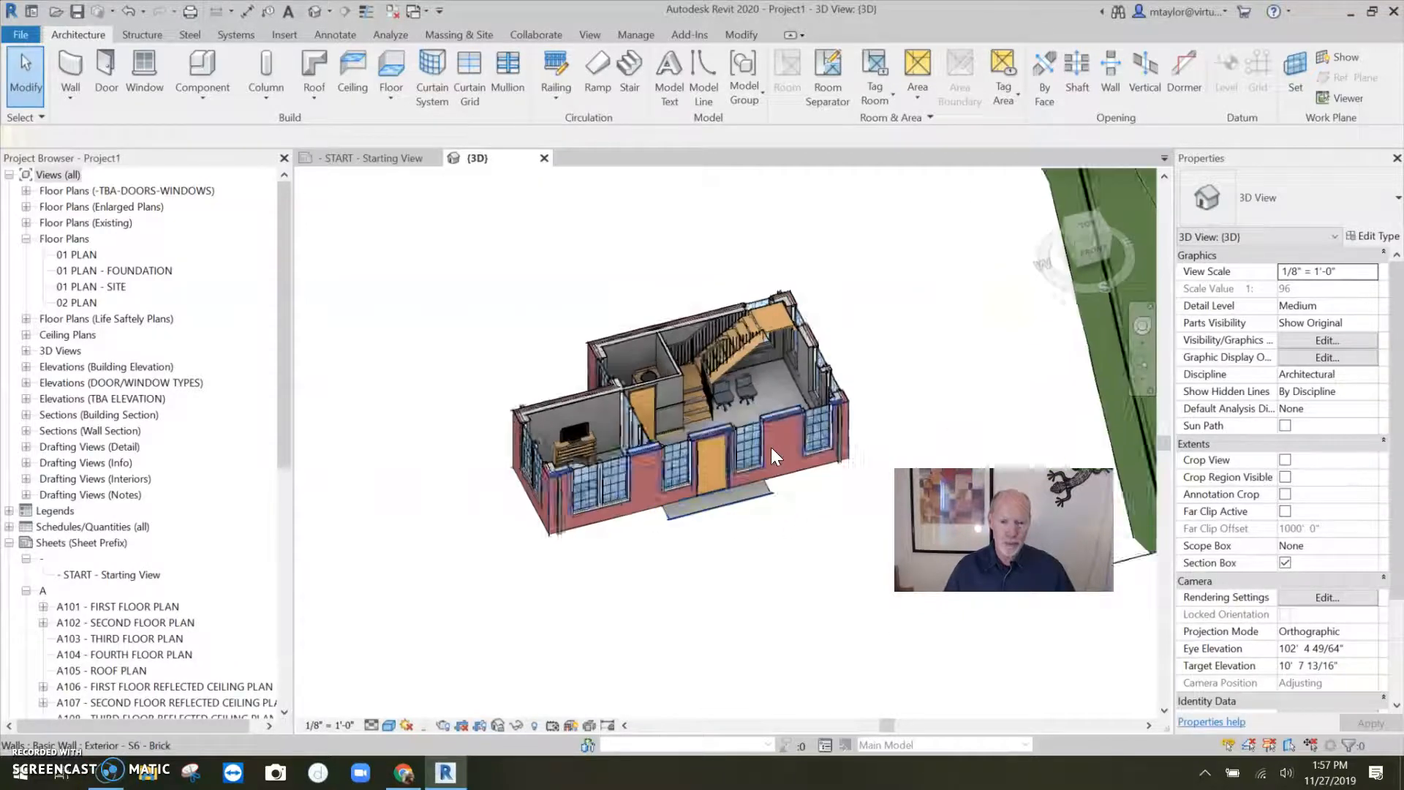
{"action": "middle_click_drag", "start_coordinate": [779, 569], "coordinate": [809, 551]}
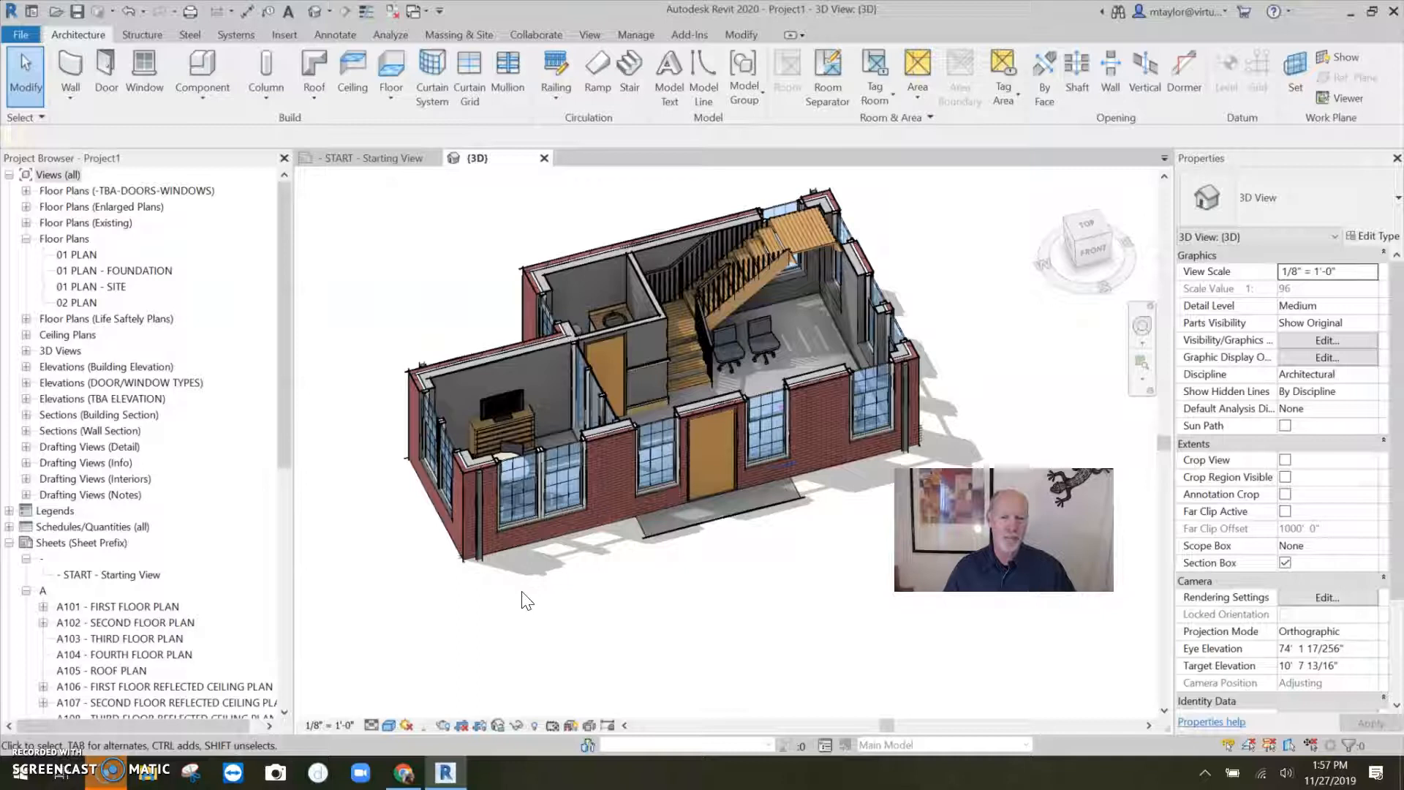
Step: Orient the 3D view to the floor plan 02 PLAN as a cutaway of the second floor
{"action": "right_click", "coordinate": [1082, 236]}
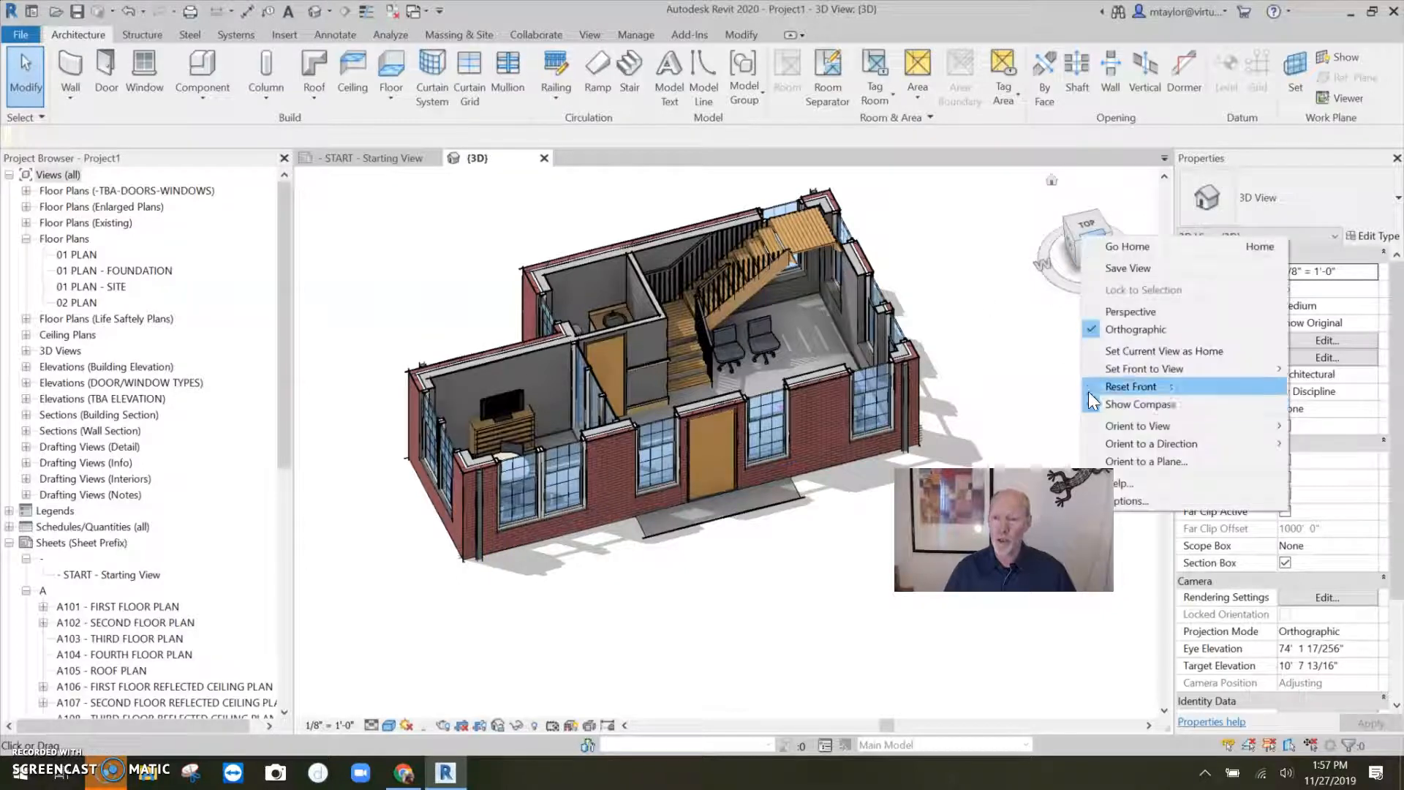
{"action": "mouse_move", "coordinate": [1137, 426]}
{"action": "mouse_move", "coordinate": [1360, 424]}
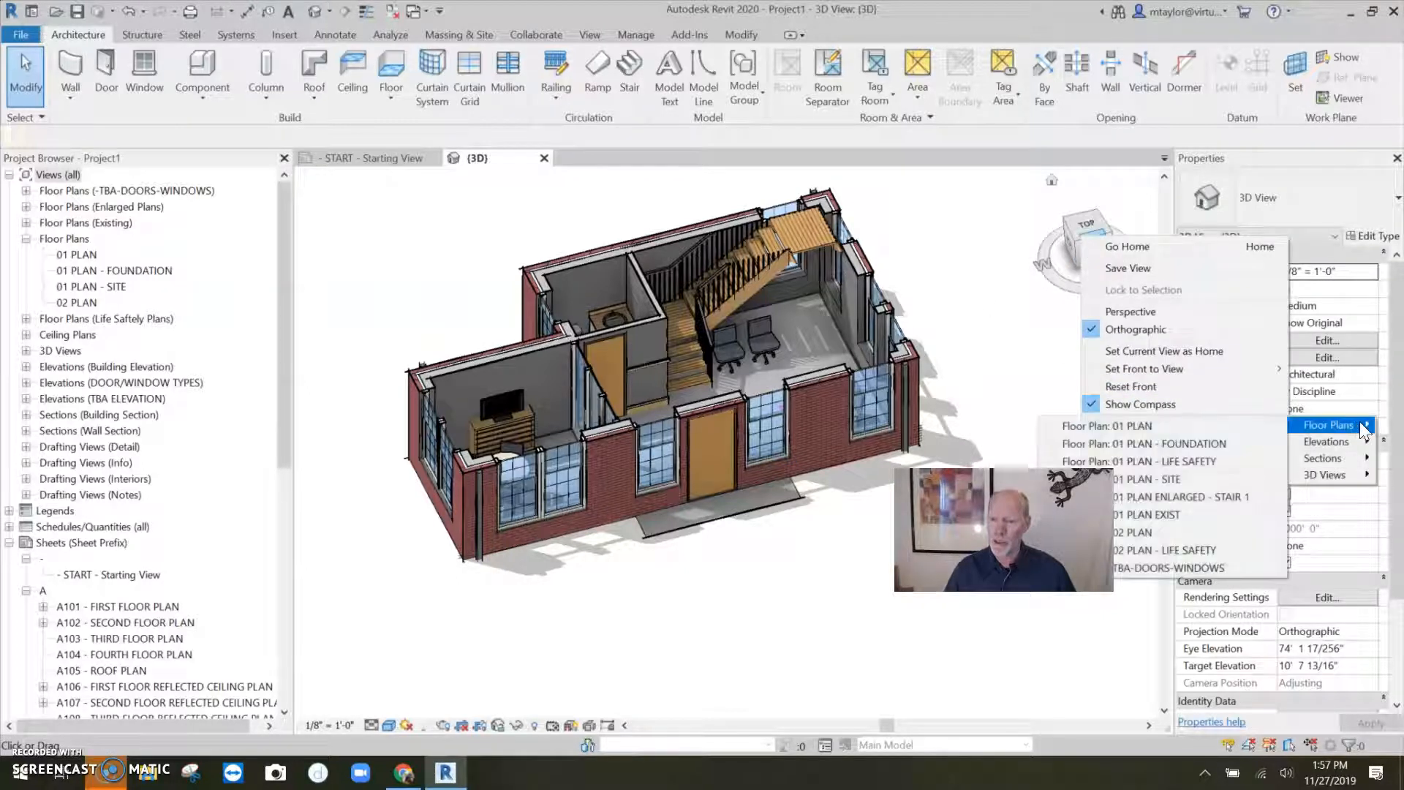
{"action": "left_click", "coordinate": [1134, 532]}
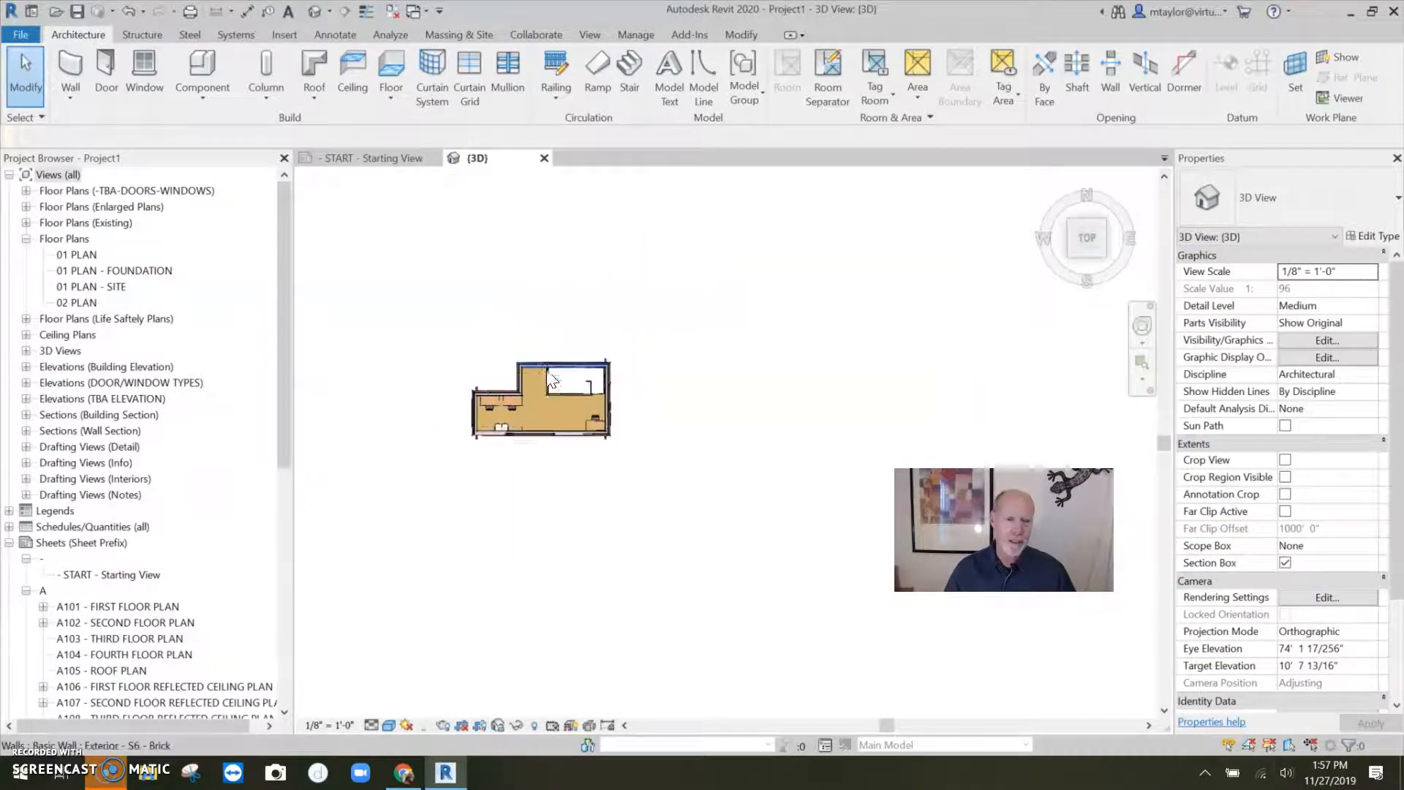
{"action": "middle_click_drag", "start_coordinate": [549, 379], "coordinate": [646, 368], "text": "shift"}
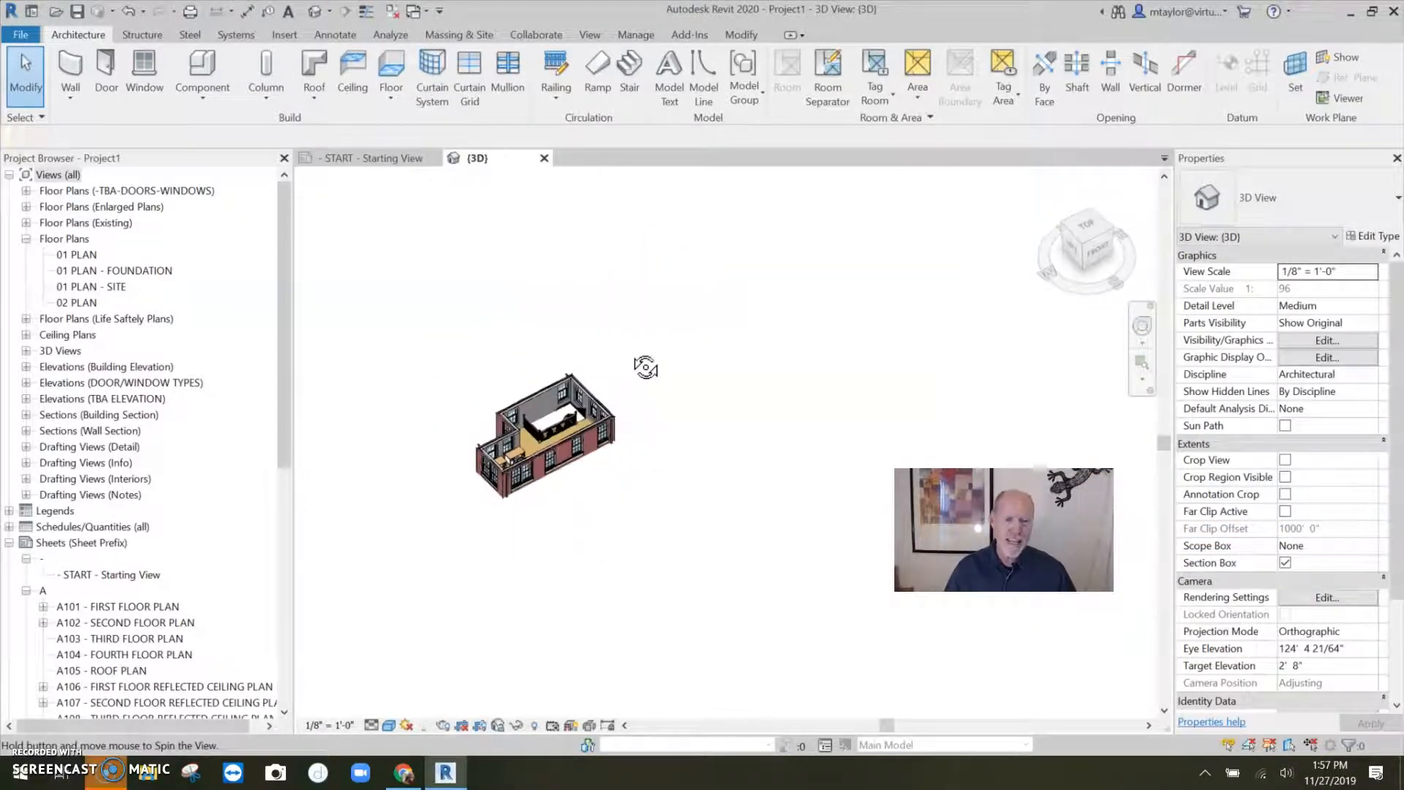
{"action": "scroll", "coordinate": [518, 432], "scroll_direction": "up", "scroll_amount": 5}
{"action": "middle_click_drag", "start_coordinate": [735, 489], "coordinate": [677, 452], "text": "shift"}
{"action": "middle_click_drag", "start_coordinate": [832, 304], "coordinate": [807, 382], "text": "shift"}
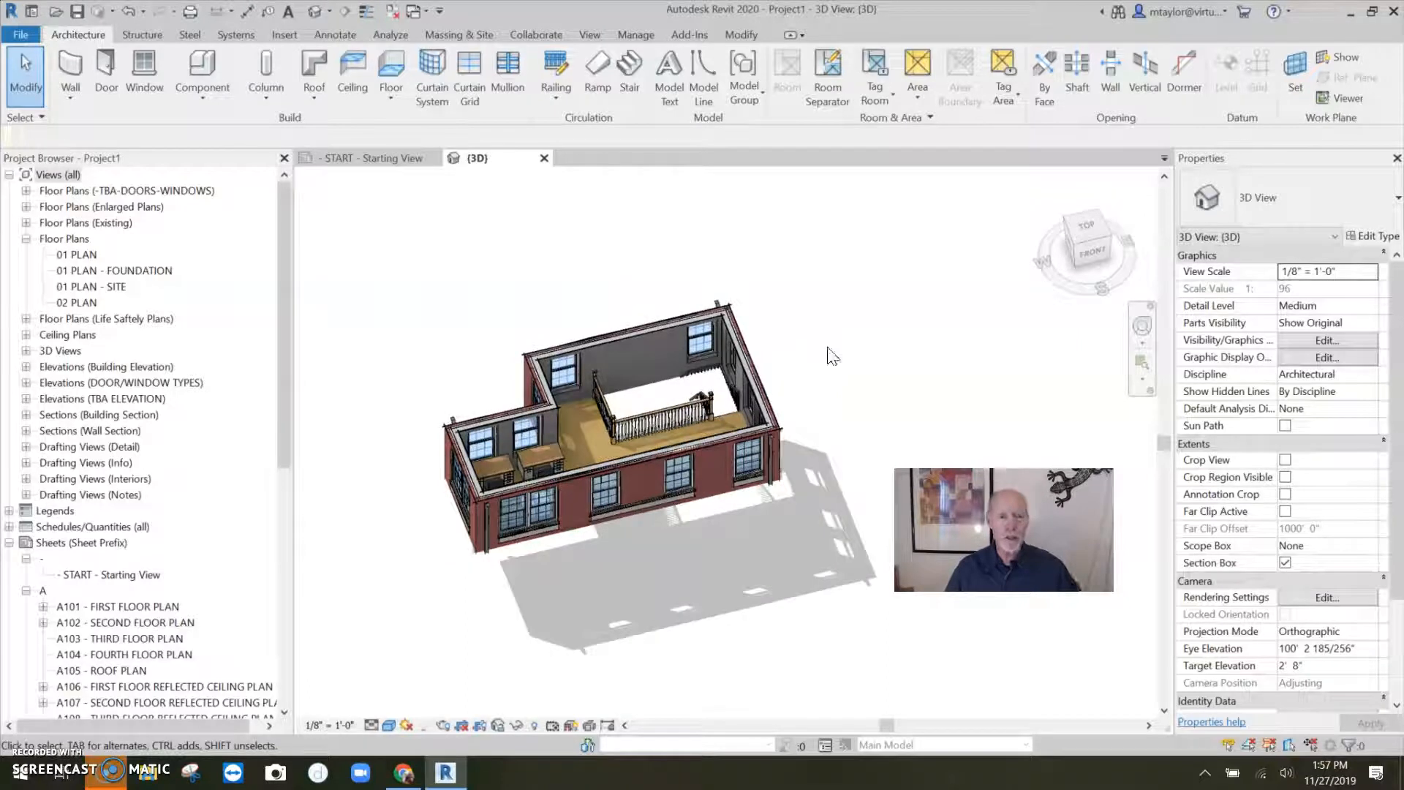
Step: In floor plan 01 PLAN, draw a Wall Section from the toilet room through the stair past the exterior wall, and open its view
{"action": "double_click", "coordinate": [72, 252]}
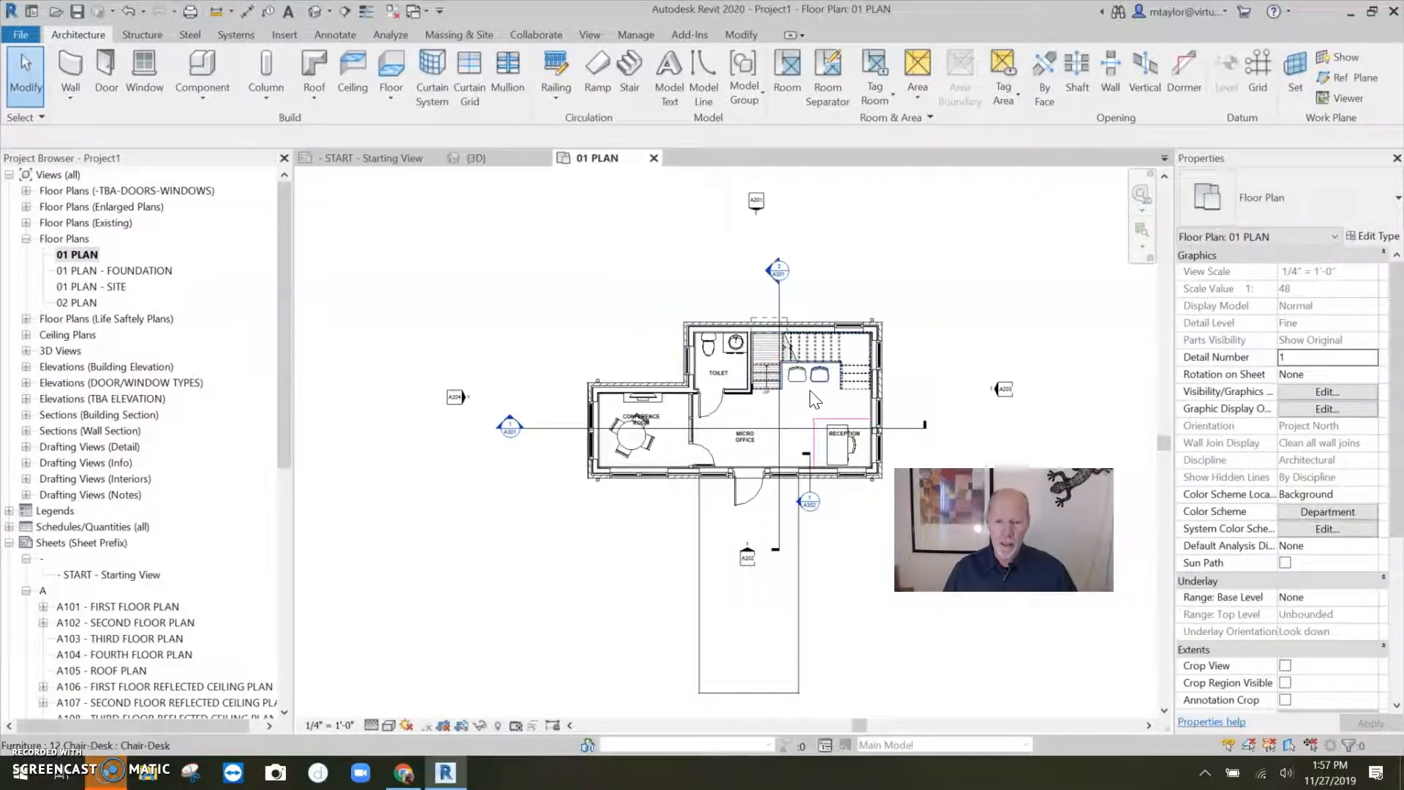
{"action": "scroll", "coordinate": [814, 398], "scroll_direction": "up", "scroll_amount": 3}
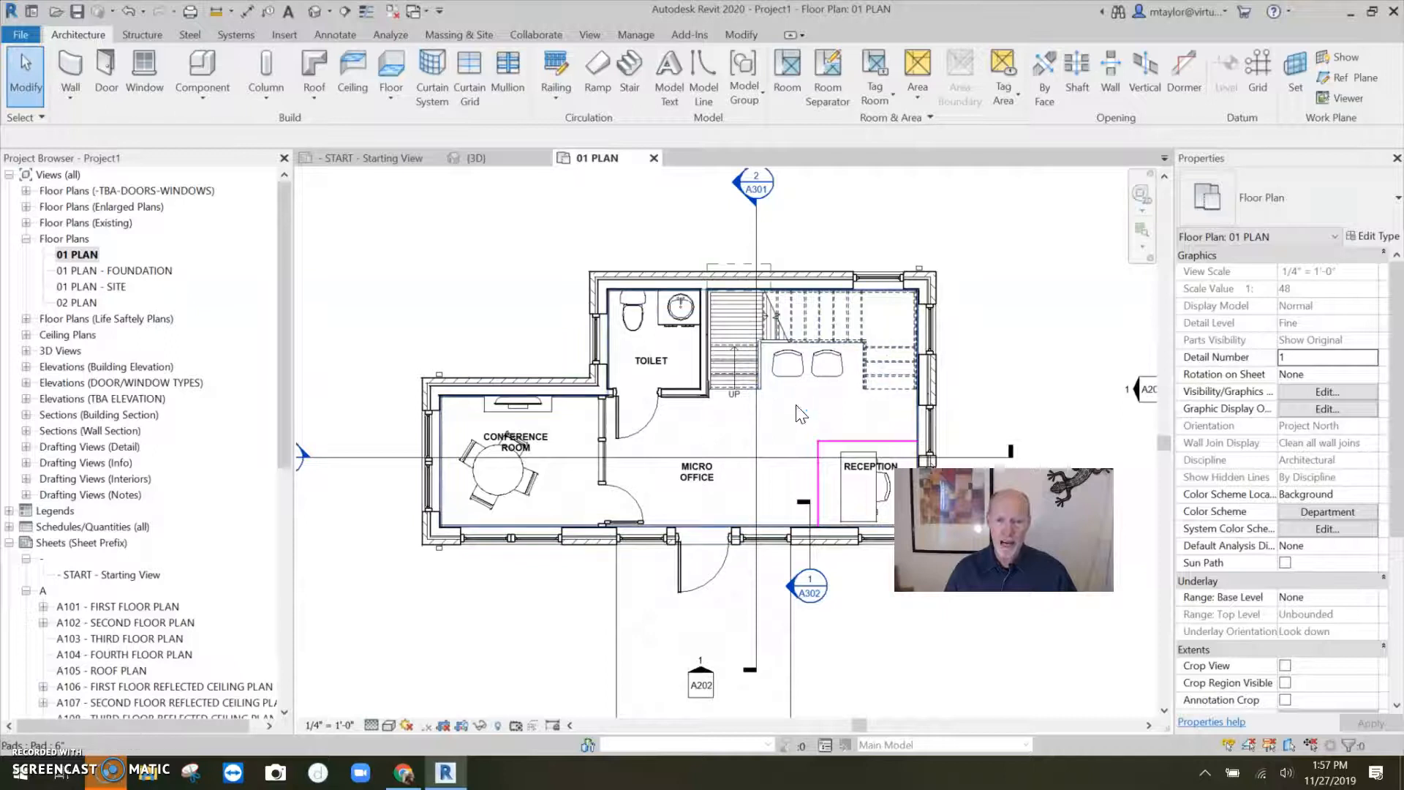
{"action": "scroll", "coordinate": [768, 391], "scroll_direction": "down", "scroll_amount": 3}
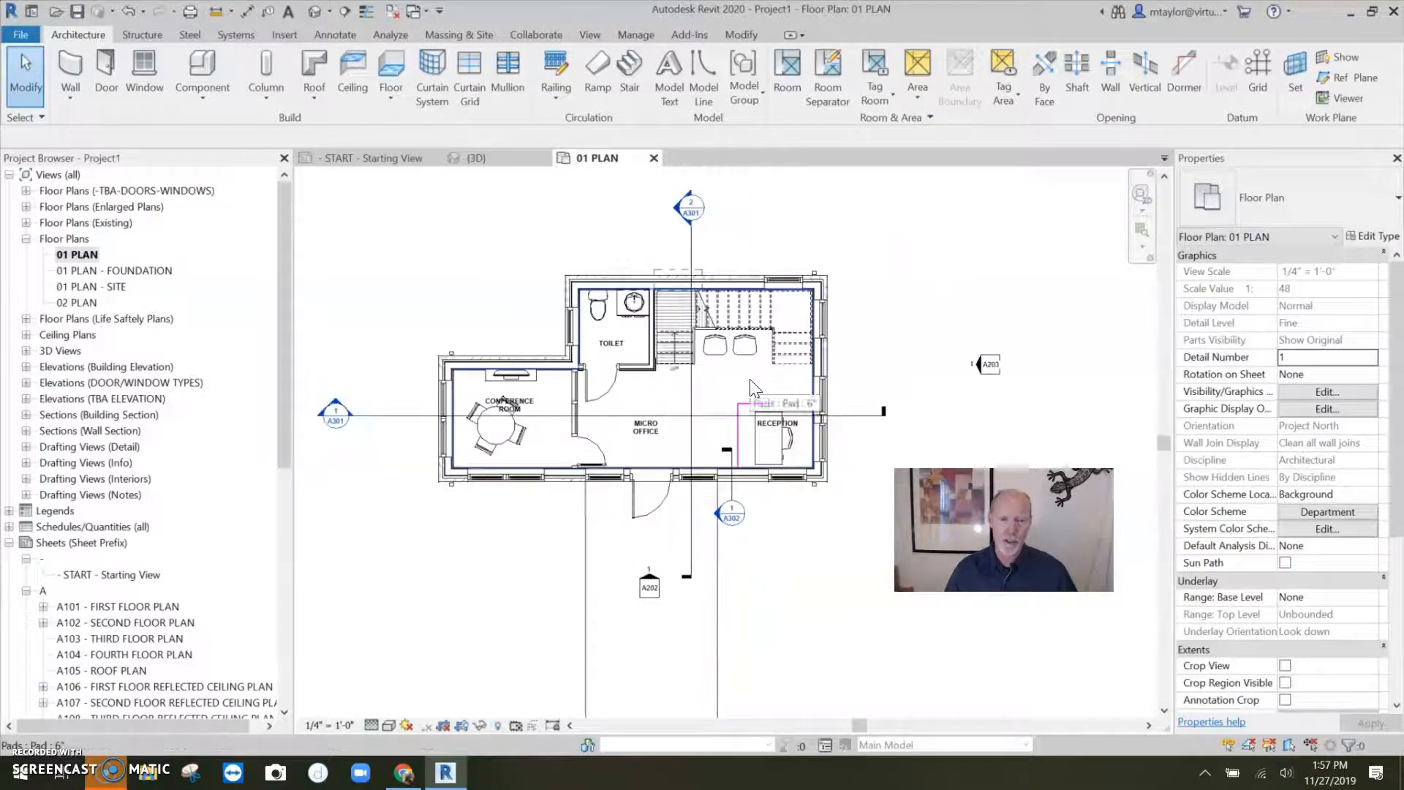
{"action": "scroll", "coordinate": [751, 388], "scroll_direction": "down", "scroll_amount": 1}
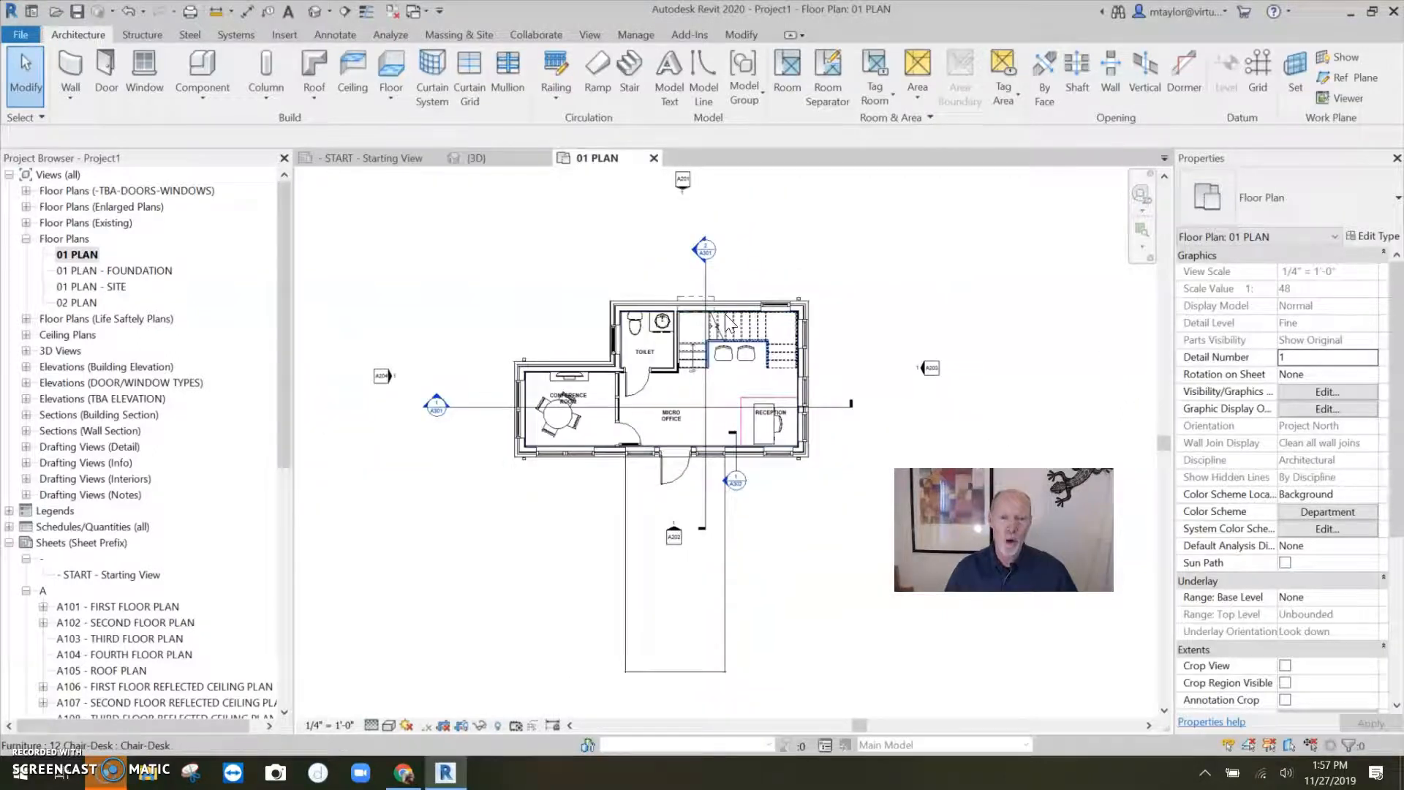
{"action": "left_click", "coordinate": [345, 12]}
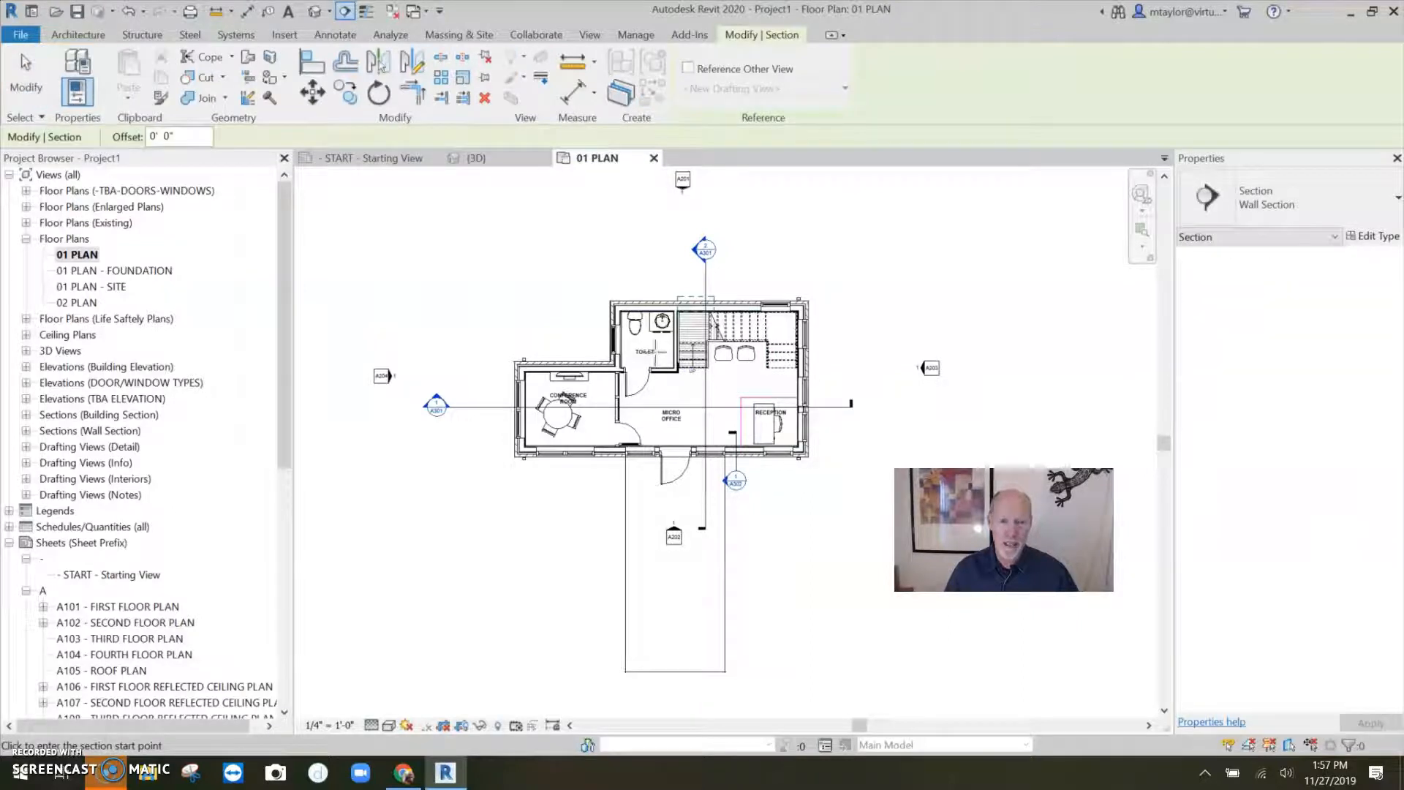
{"action": "left_click", "coordinate": [645, 348]}
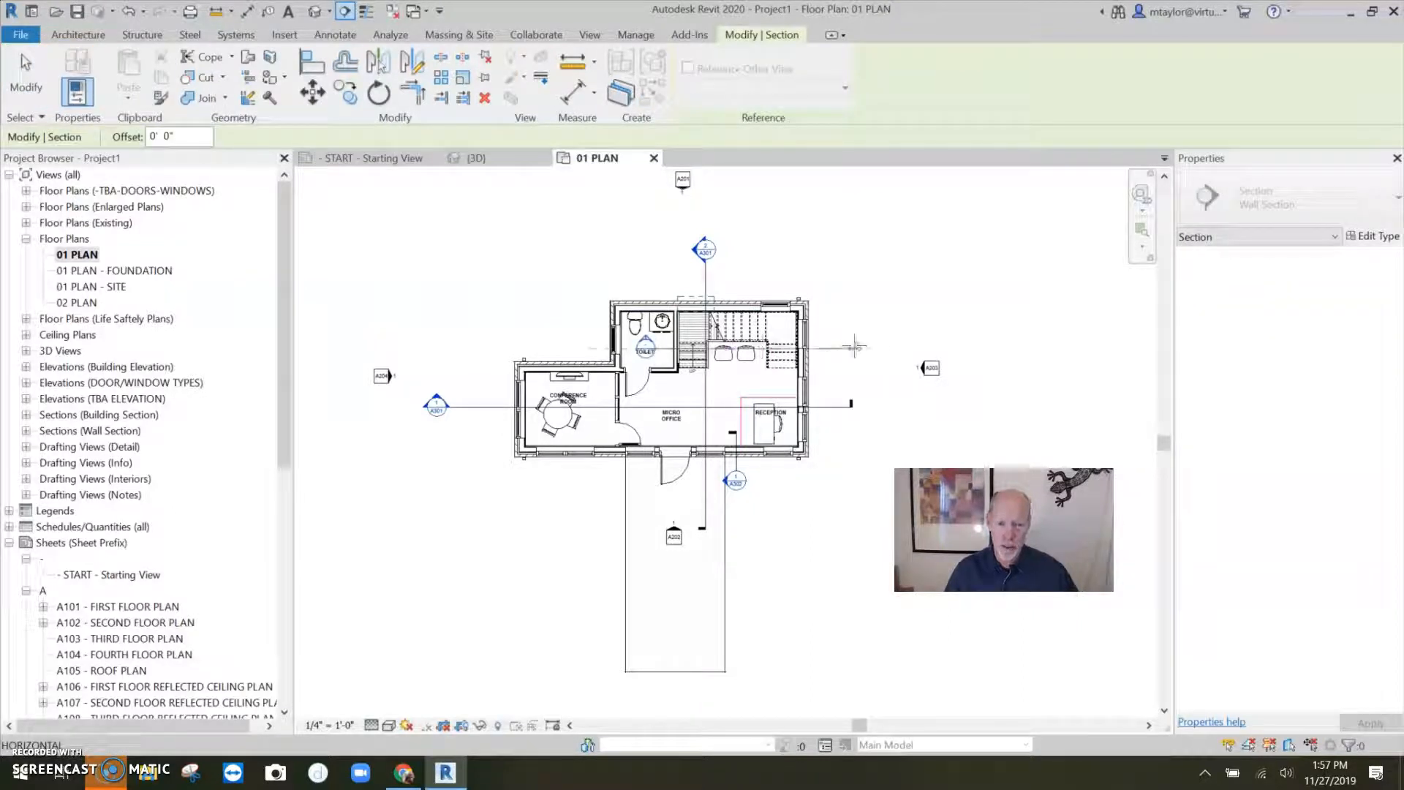
{"action": "left_click", "coordinate": [854, 347]}
{"action": "left_click_drag", "start_coordinate": [825, 281], "coordinate": [836, 281]}
{"action": "left_click_drag", "start_coordinate": [656, 281], "coordinate": [662, 281]}
{"action": "left_click_drag", "start_coordinate": [750, 213], "coordinate": [751, 284]}
{"action": "key", "text": "Escape"}
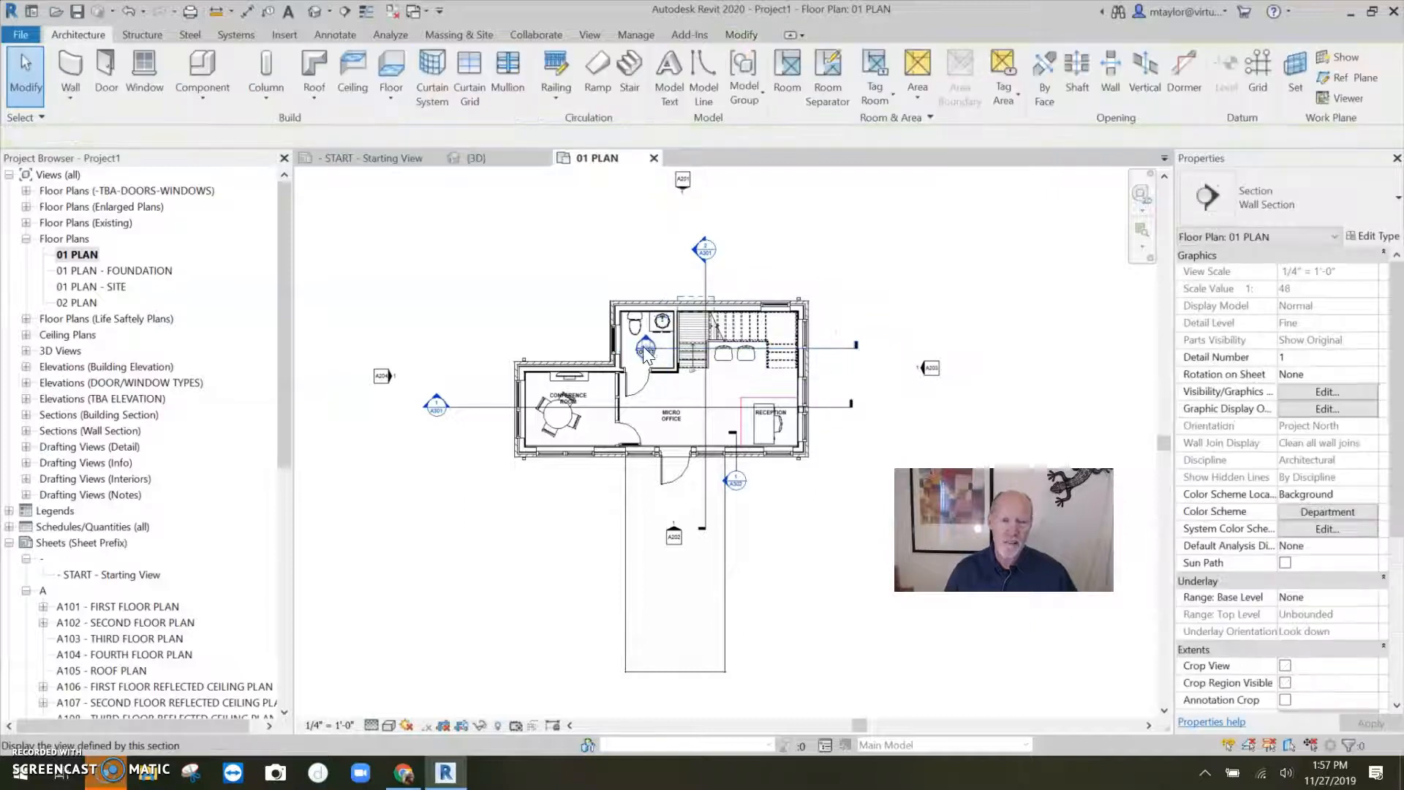
{"action": "double_click", "coordinate": [645, 347]}
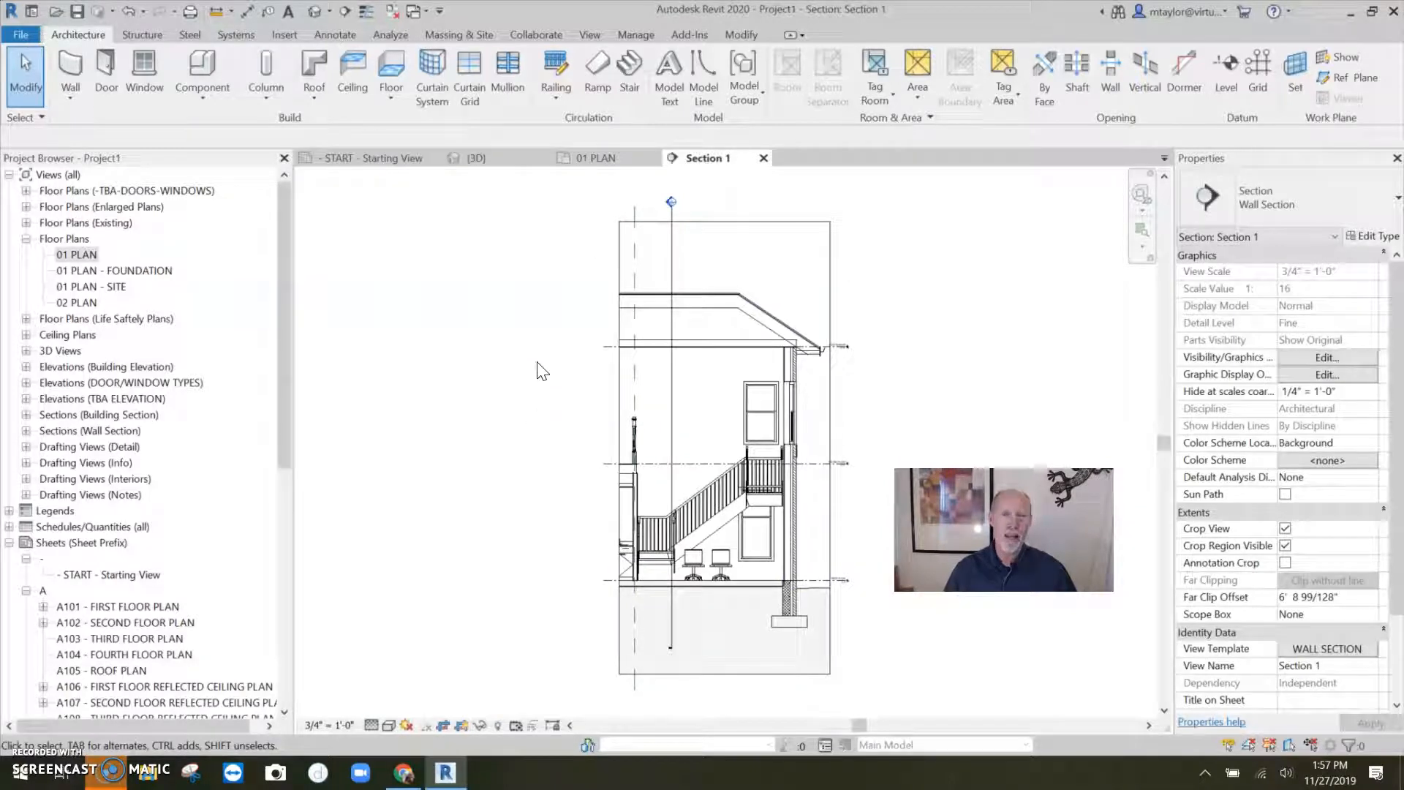
Step: Orient the 3D view to the section view Section 1 and select the stair railing along the wall
{"action": "left_click", "coordinate": [477, 159]}
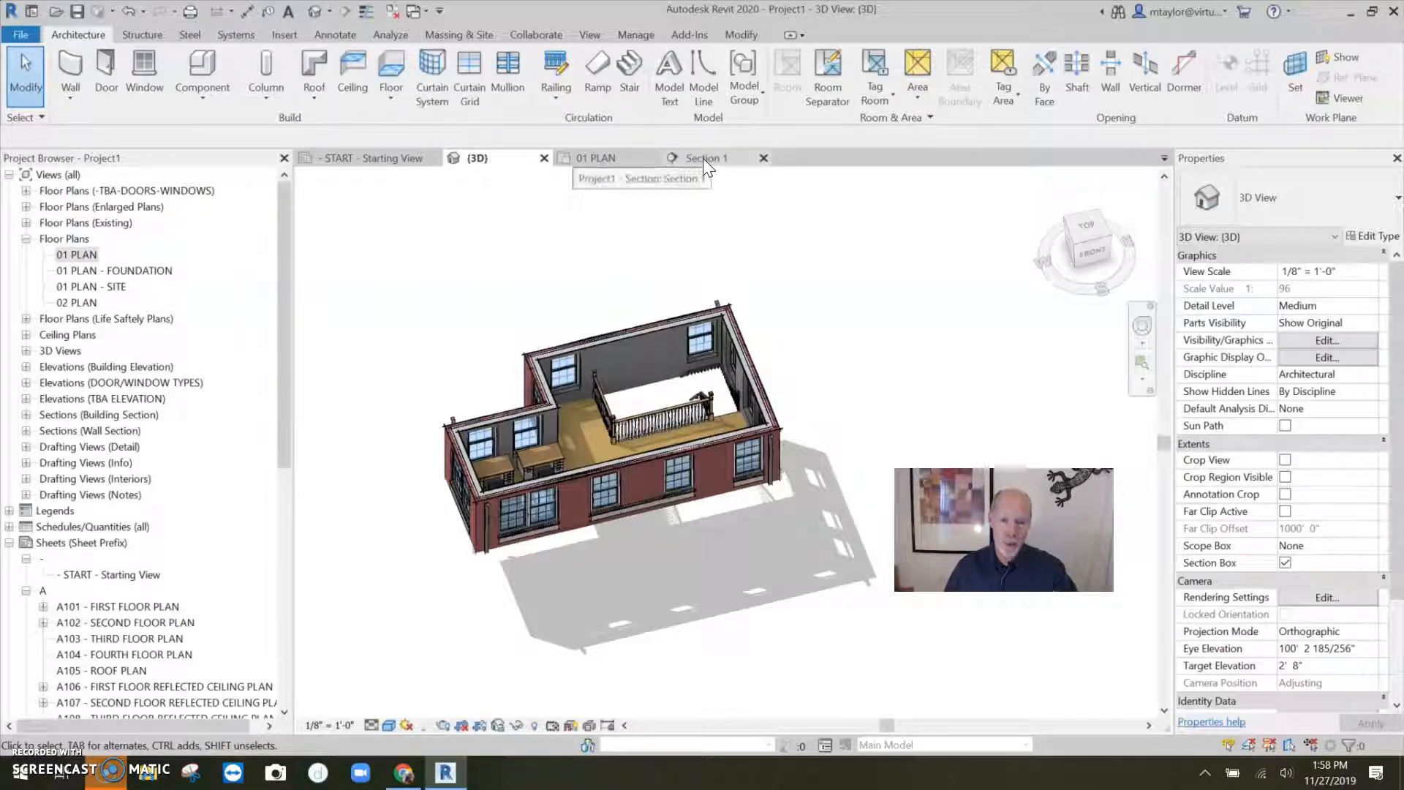
{"action": "right_click", "coordinate": [1085, 234]}
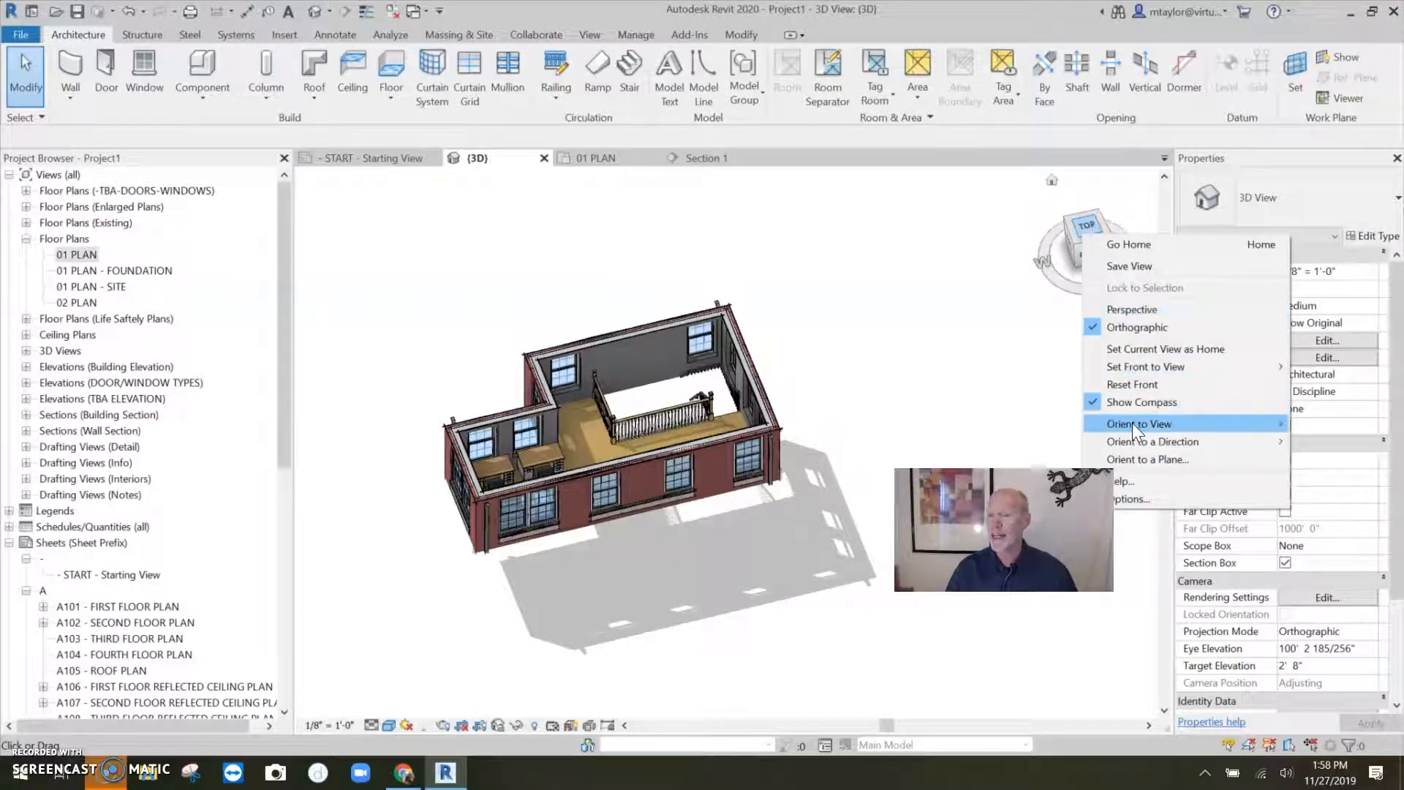
{"action": "mouse_move", "coordinate": [1135, 425]}
{"action": "mouse_move", "coordinate": [1324, 457]}
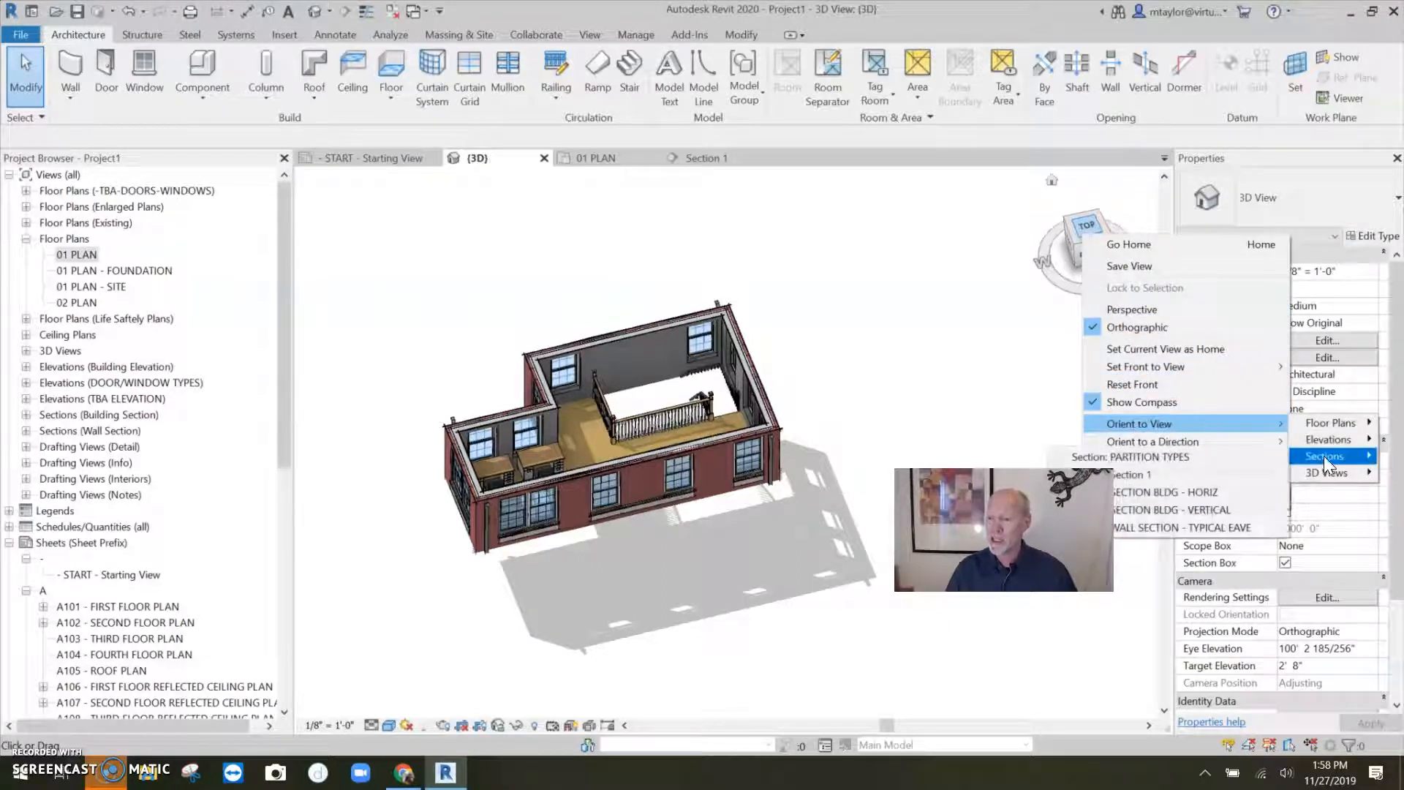
{"action": "left_click", "coordinate": [1124, 474]}
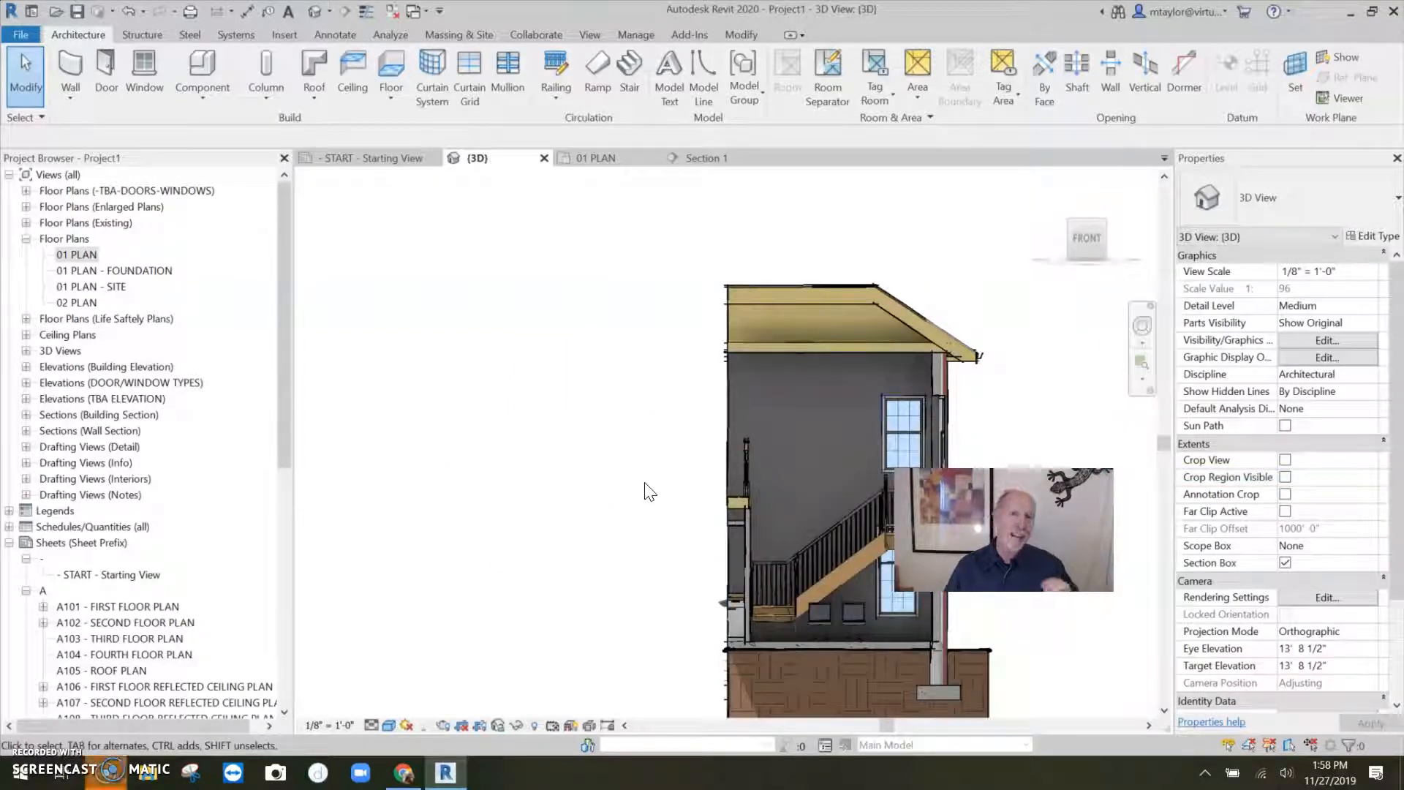
{"action": "middle_click_drag", "start_coordinate": [649, 490], "coordinate": [767, 465]}
{"action": "scroll", "coordinate": [687, 406], "scroll_direction": "up", "scroll_amount": 3}
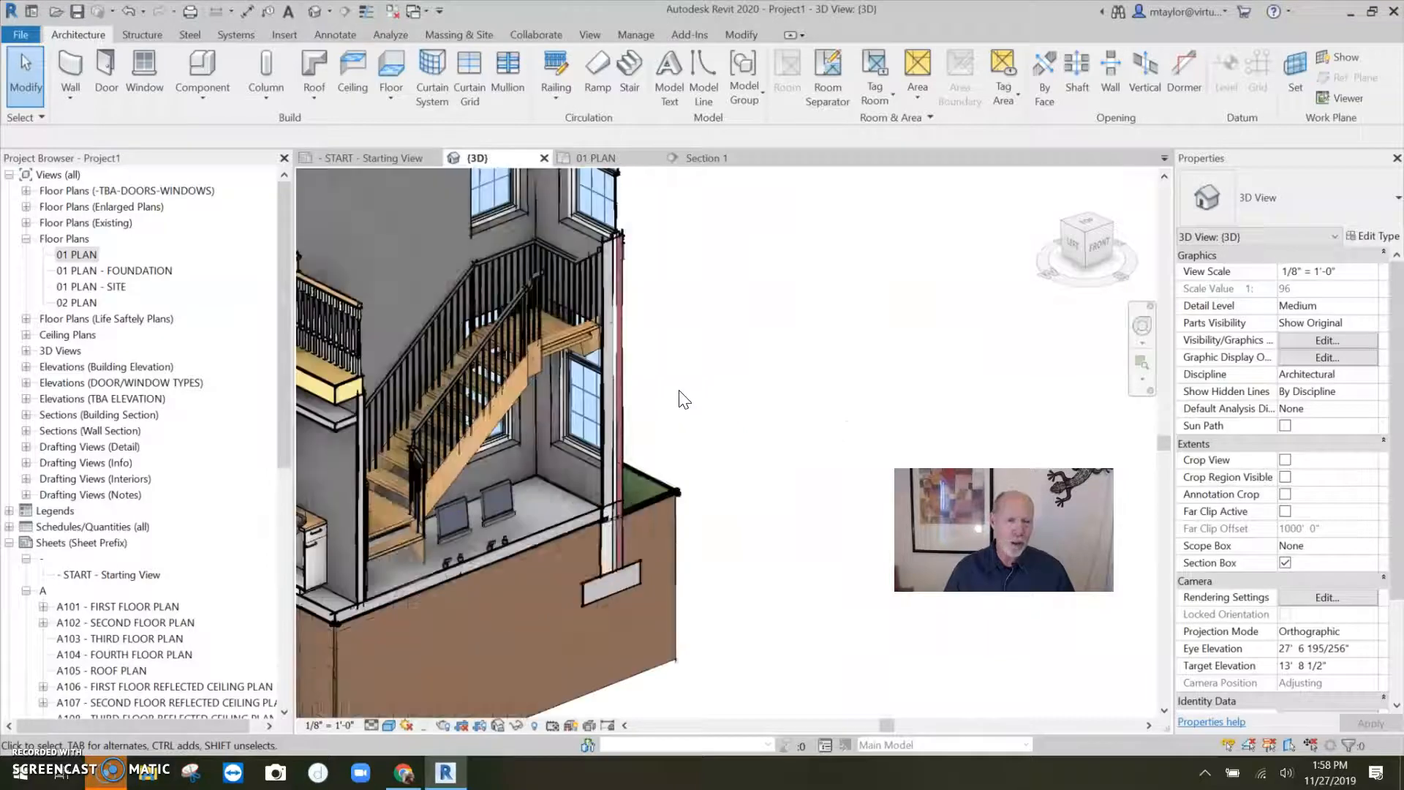
{"action": "middle_click_drag", "start_coordinate": [696, 360], "coordinate": [809, 364]}
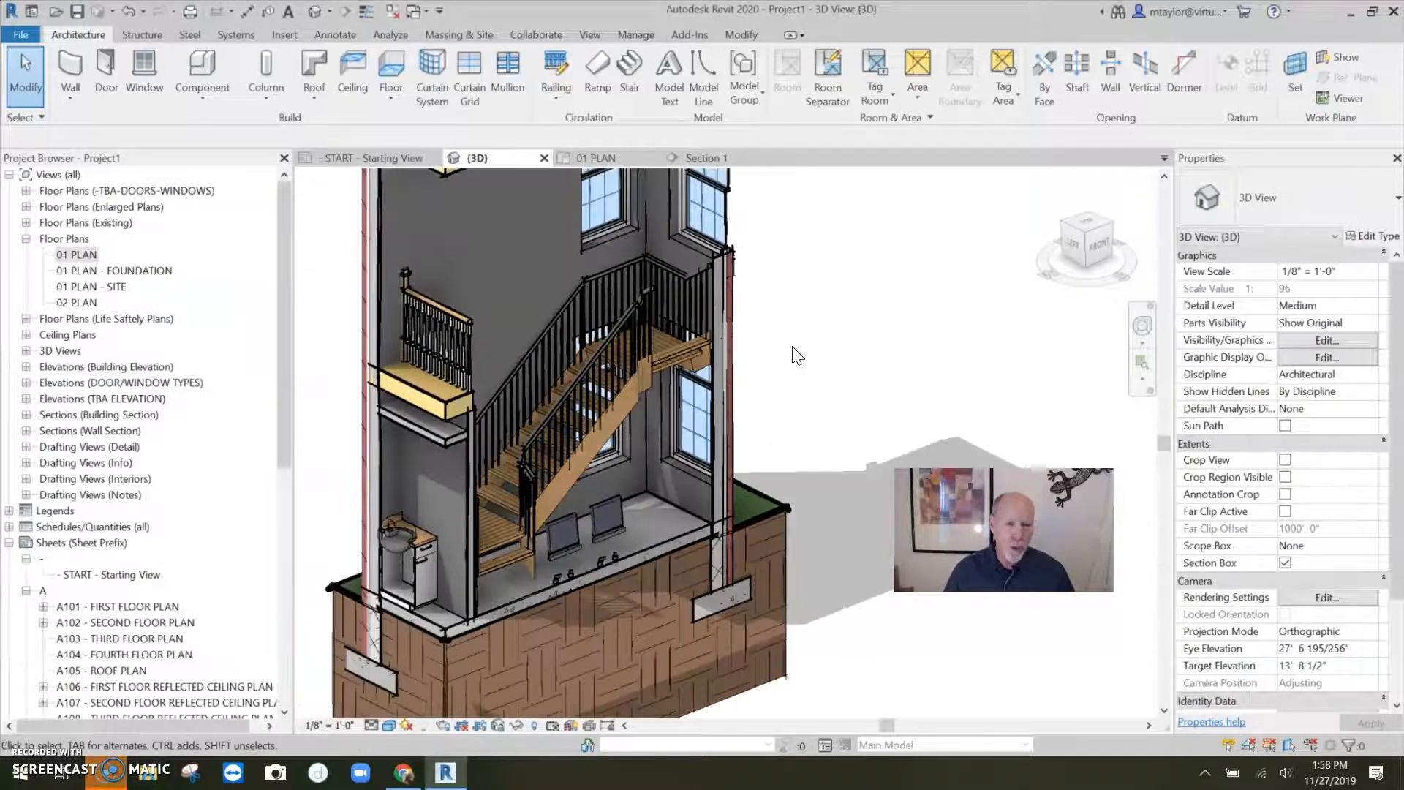
{"action": "left_click", "coordinate": [578, 298]}
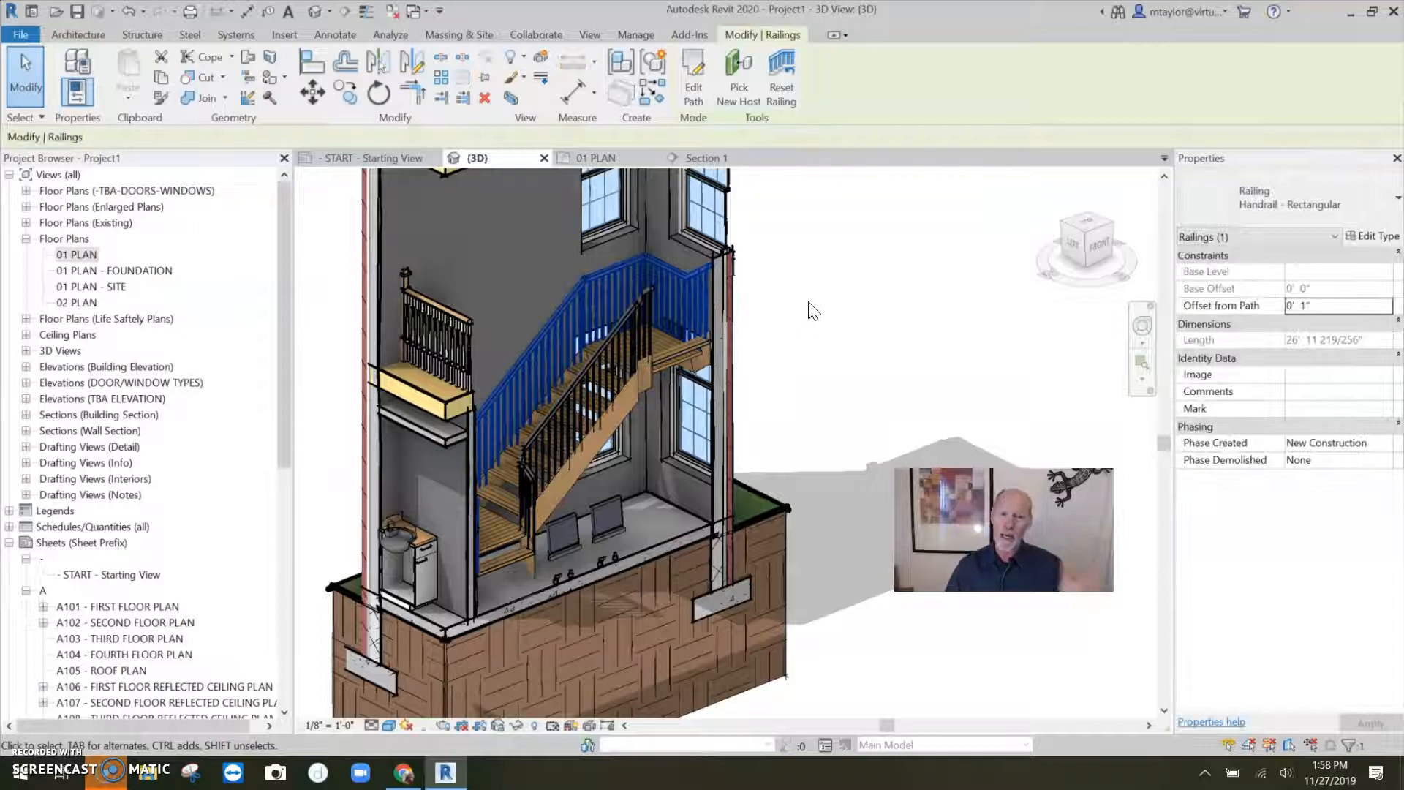
Step: Remove the stair railing along the wall and match the remaining stair railing's type to the second-floor guardrail
{"action": "key", "text": "Escape"}
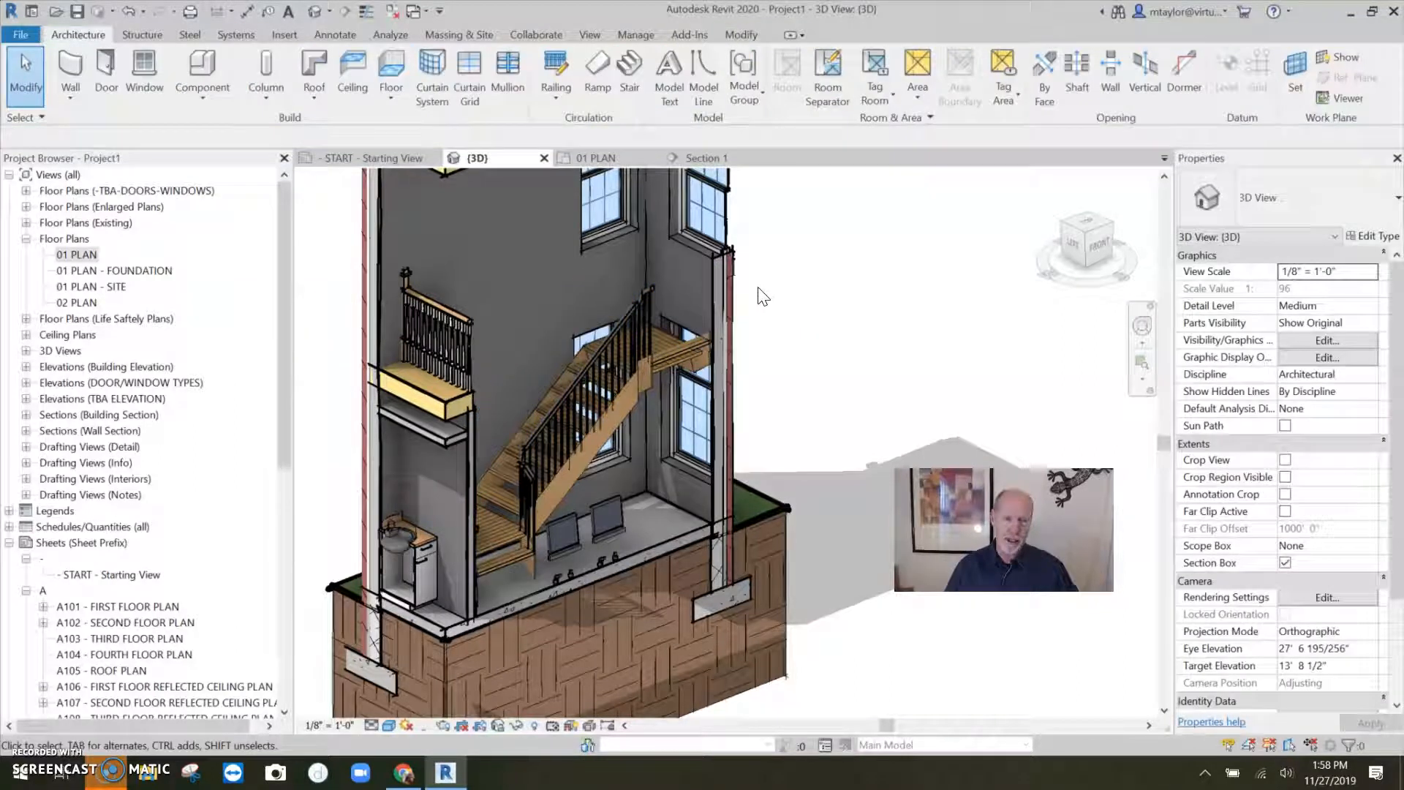
{"action": "left_click", "coordinate": [595, 363]}
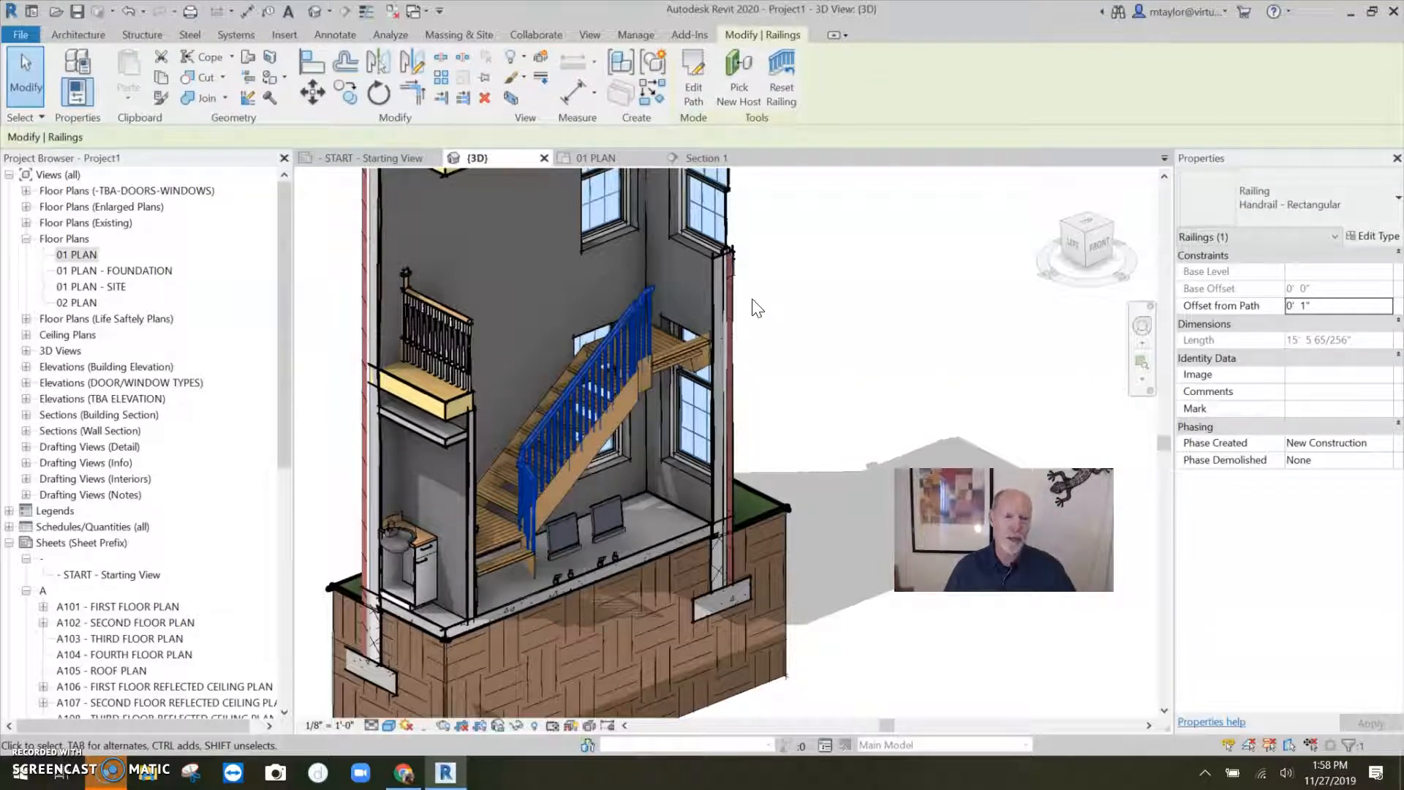
{"action": "key", "text": "m"}
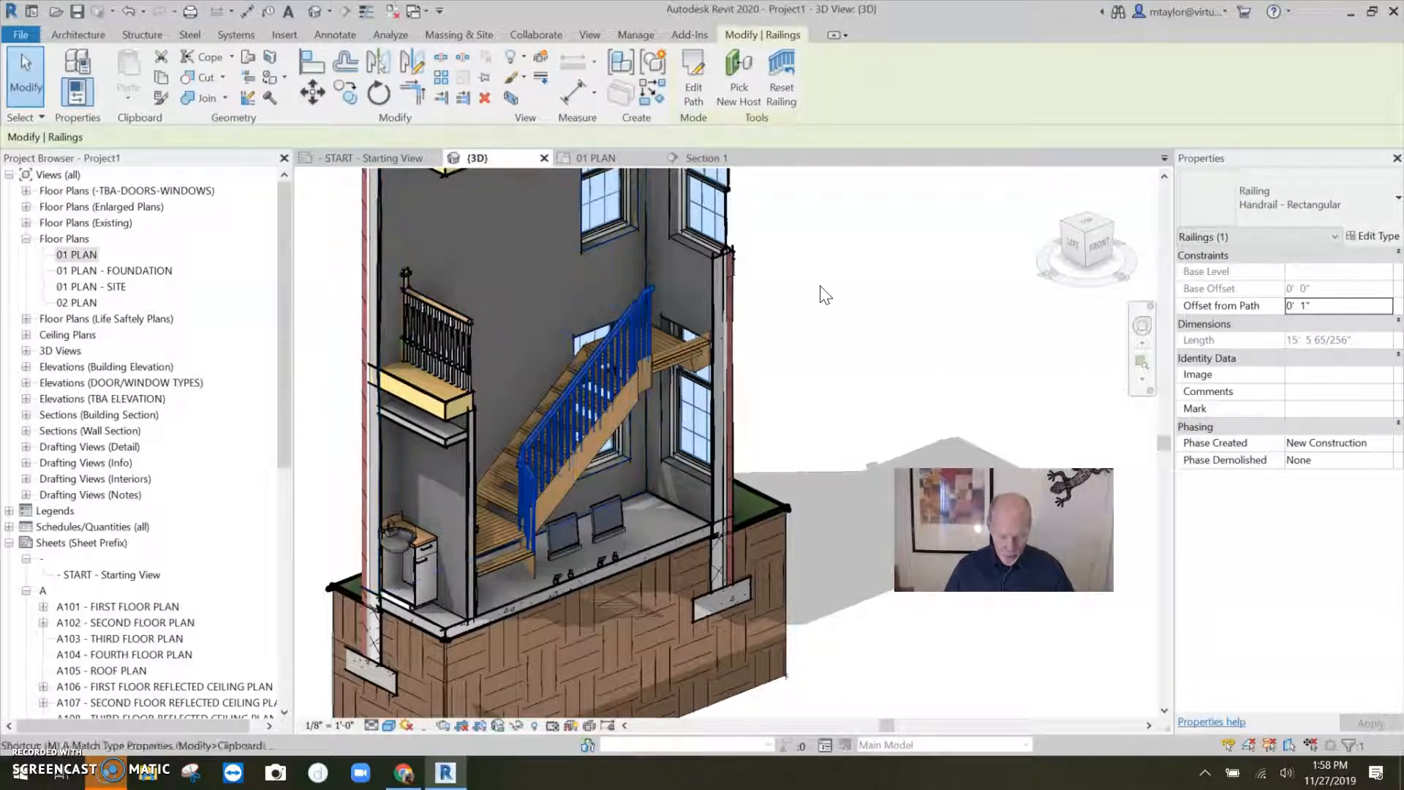
{"action": "key", "text": "a"}
{"action": "left_click", "coordinate": [444, 323]}
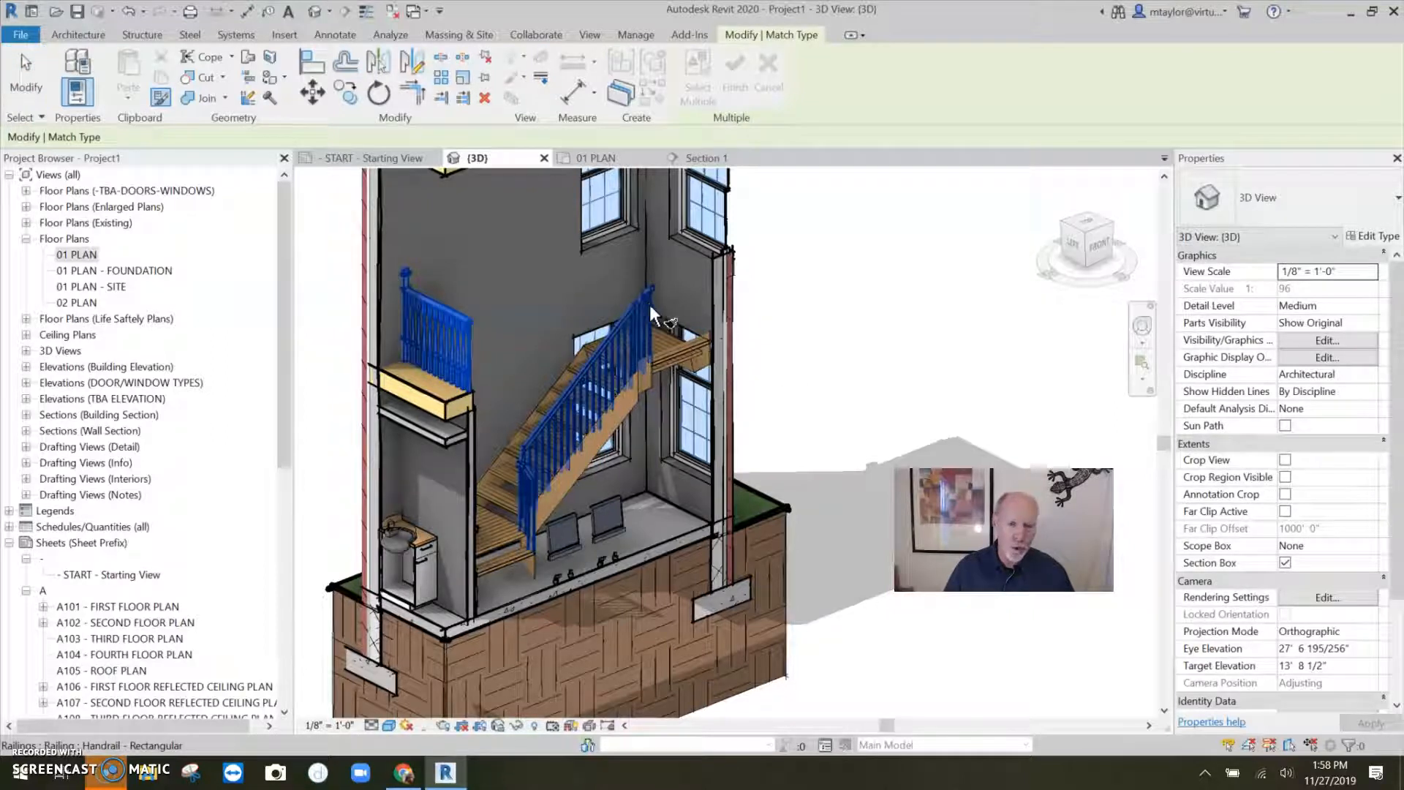
{"action": "left_click", "coordinate": [683, 341]}
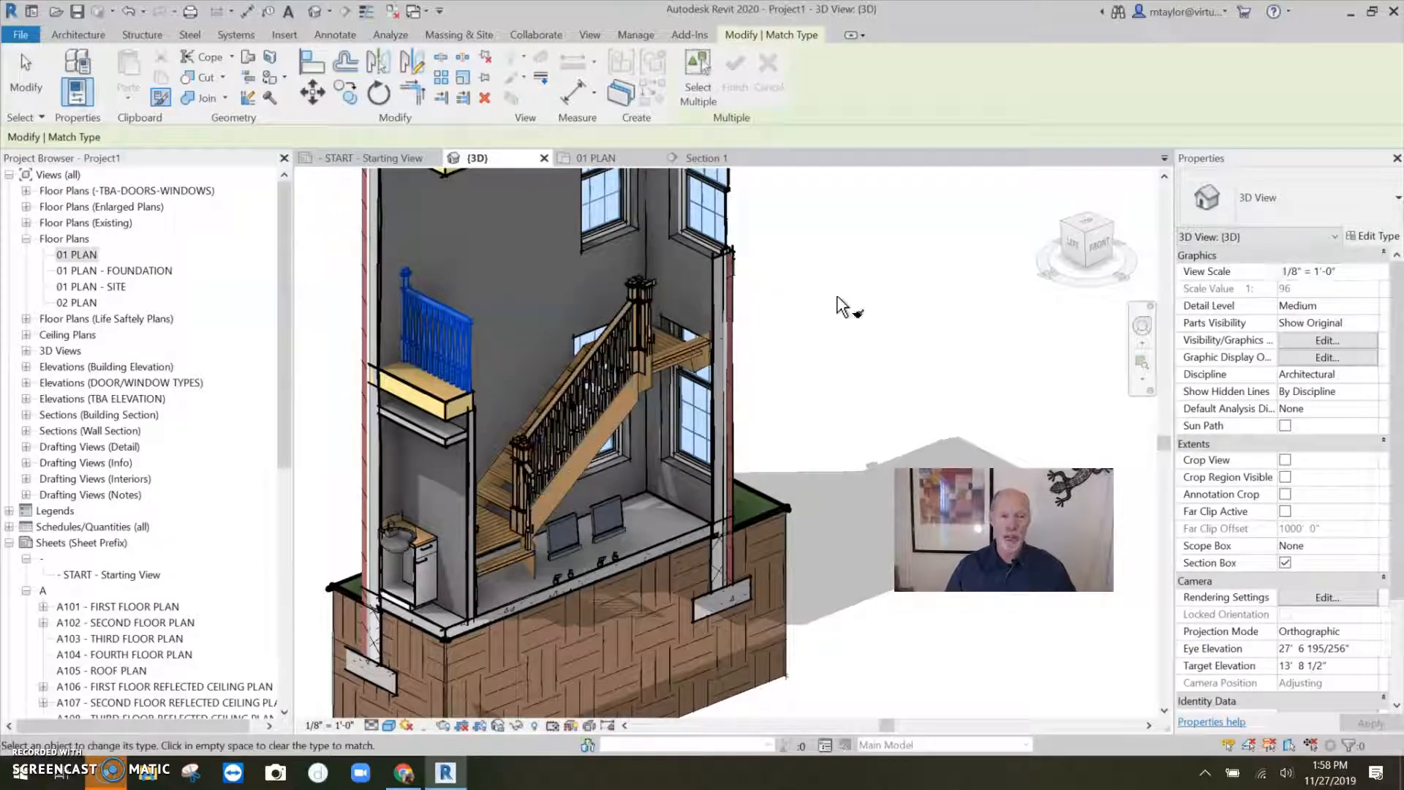
Step: Examine the stair cutaway and its changed railing from the front and from an angled view
{"action": "scroll", "coordinate": [804, 319], "scroll_direction": "down", "scroll_amount": 2}
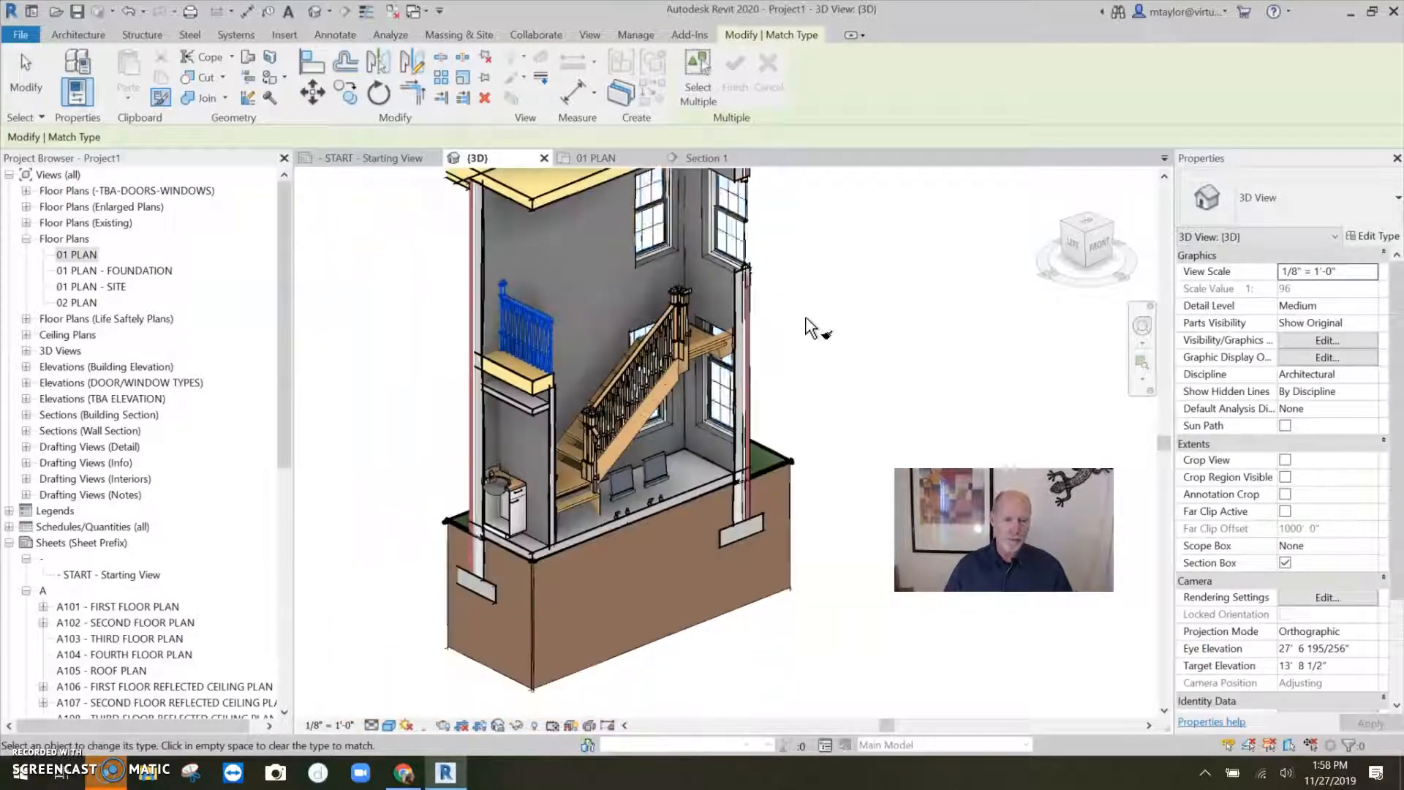
{"action": "middle_click_drag", "start_coordinate": [895, 419], "coordinate": [812, 349], "text": "shift"}
{"action": "mouse_move", "coordinate": [796, 521]}
{"action": "middle_mouse_down"}
{"action": "mouse_move", "coordinate": [695, 424]}
{"action": "mouse_move", "coordinate": [666, 422]}
{"action": "middle_mouse_up"}
{"action": "scroll", "coordinate": [731, 442], "scroll_direction": "up", "scroll_amount": 3}
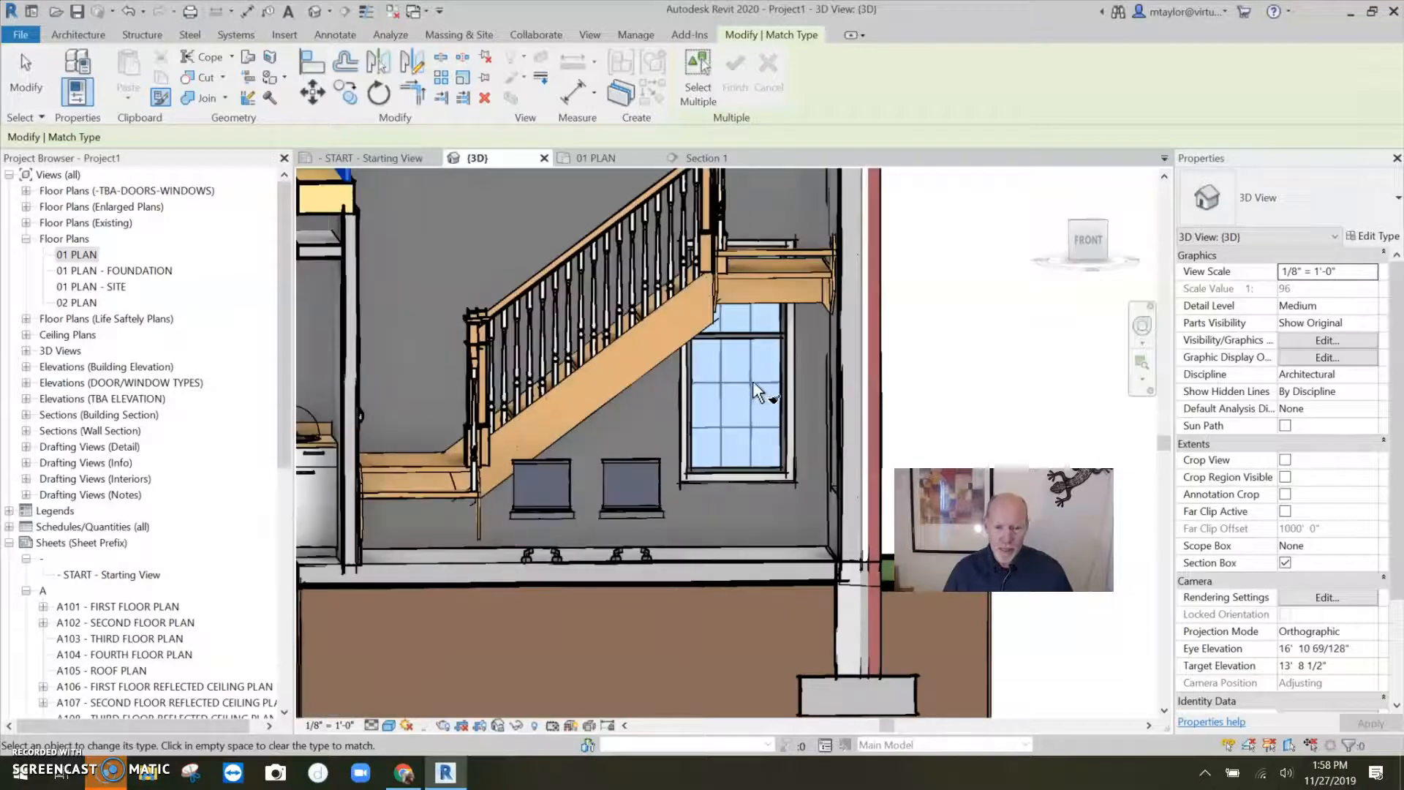
{"action": "left_click", "coordinate": [1090, 251]}
{"action": "scroll", "coordinate": [841, 376], "scroll_direction": "down", "scroll_amount": 3}
{"action": "scroll", "coordinate": [695, 377], "scroll_direction": "down", "scroll_amount": 2}
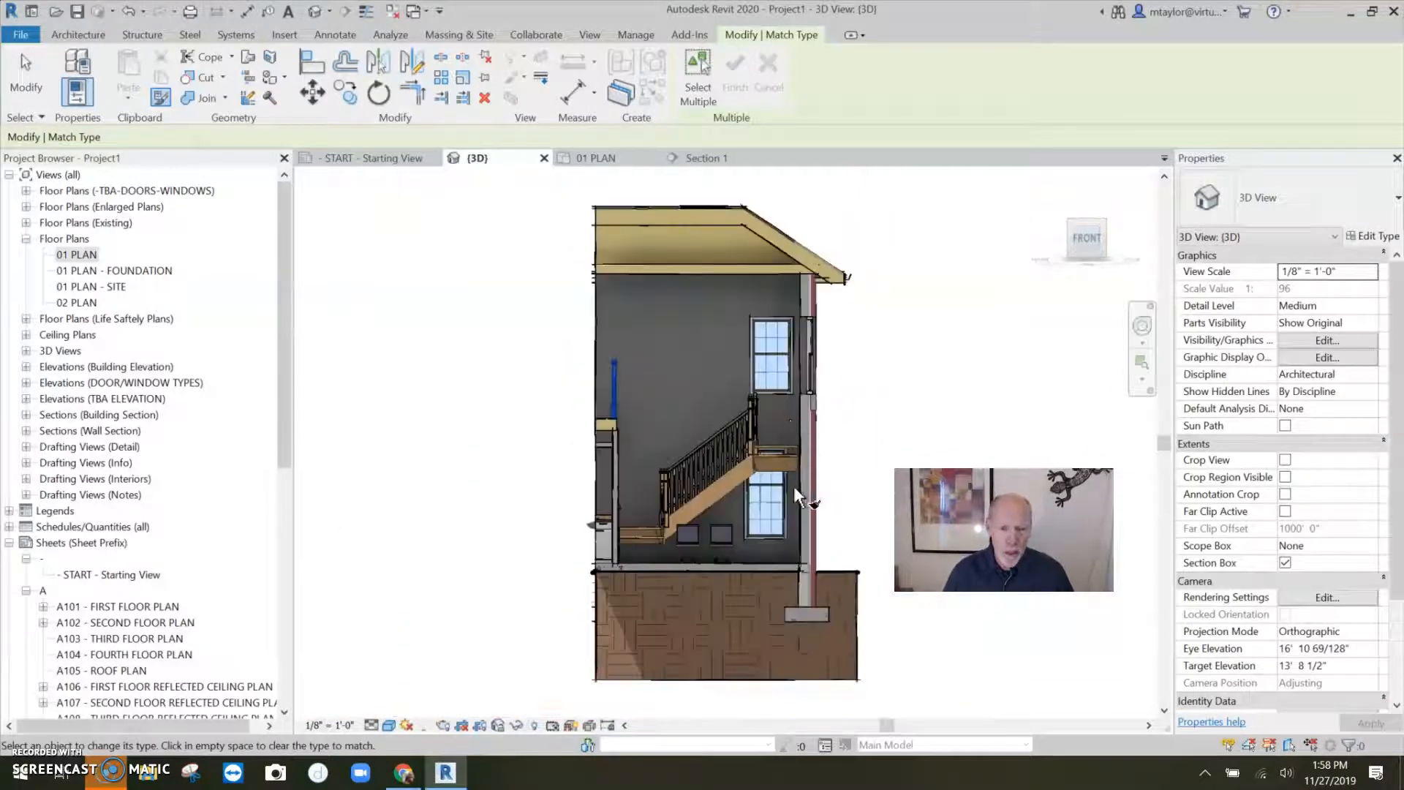
{"action": "scroll", "coordinate": [786, 488], "scroll_direction": "up", "scroll_amount": 5}
{"action": "scroll", "coordinate": [756, 480], "scroll_direction": "down", "scroll_amount": 2}
{"action": "middle_click_drag", "start_coordinate": [756, 480], "coordinate": [868, 411], "text": "shift"}
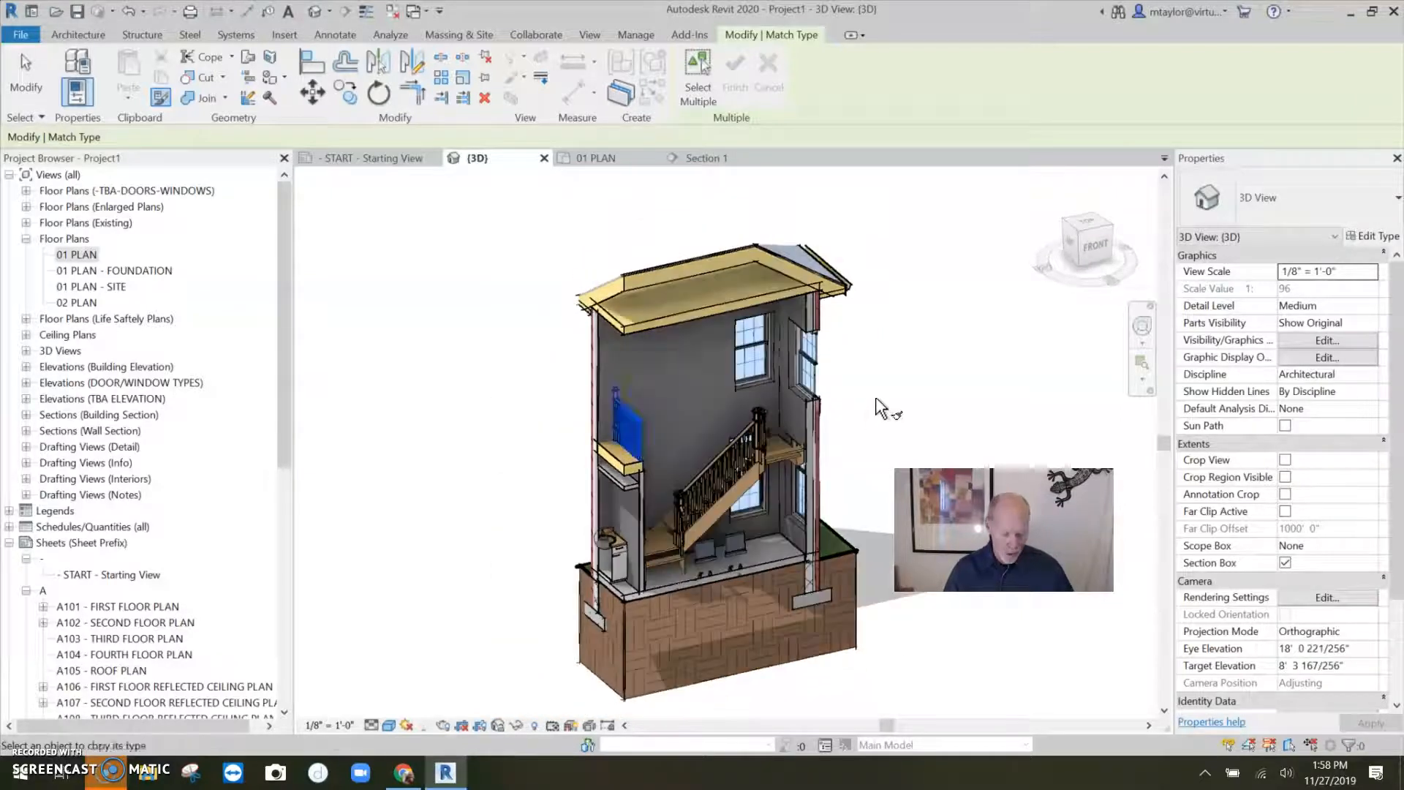
{"action": "key", "text": "Escape"}
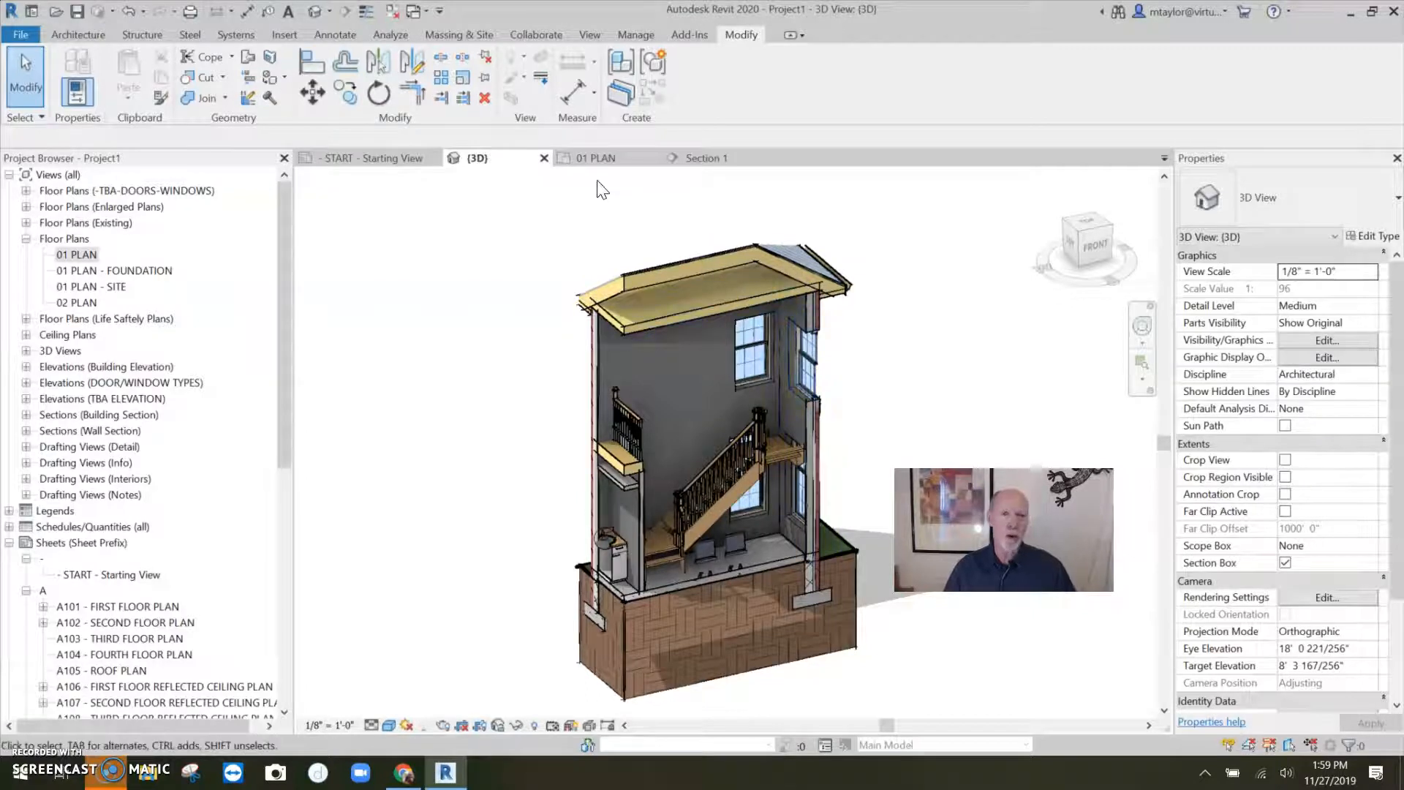
Step: In floor plan 01 PLAN, delete the Section 1 line running through the toilet room and stair
{"action": "left_click", "coordinate": [596, 158]}
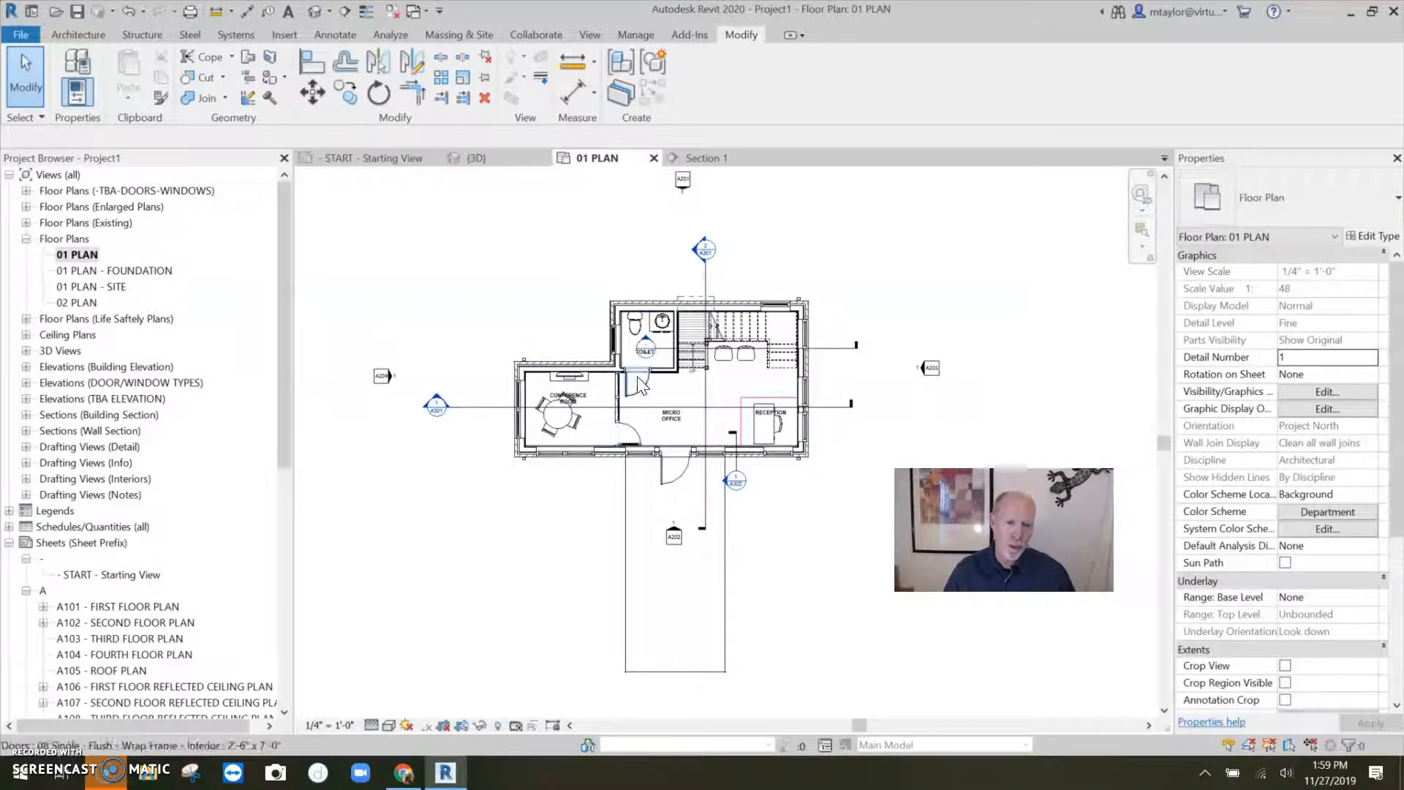
{"action": "scroll", "coordinate": [620, 420], "scroll_direction": "up", "scroll_amount": 2}
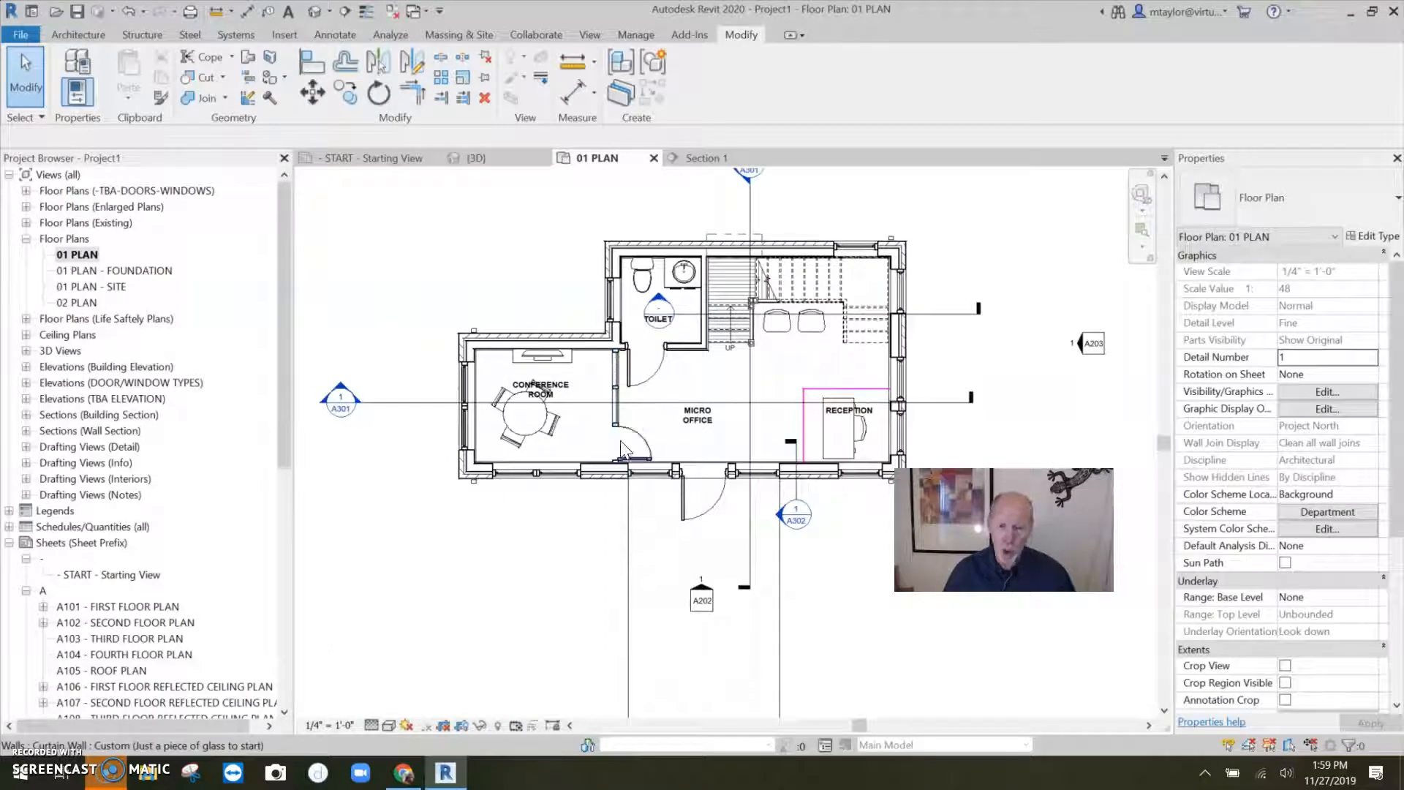
{"action": "left_click", "coordinate": [948, 322]}
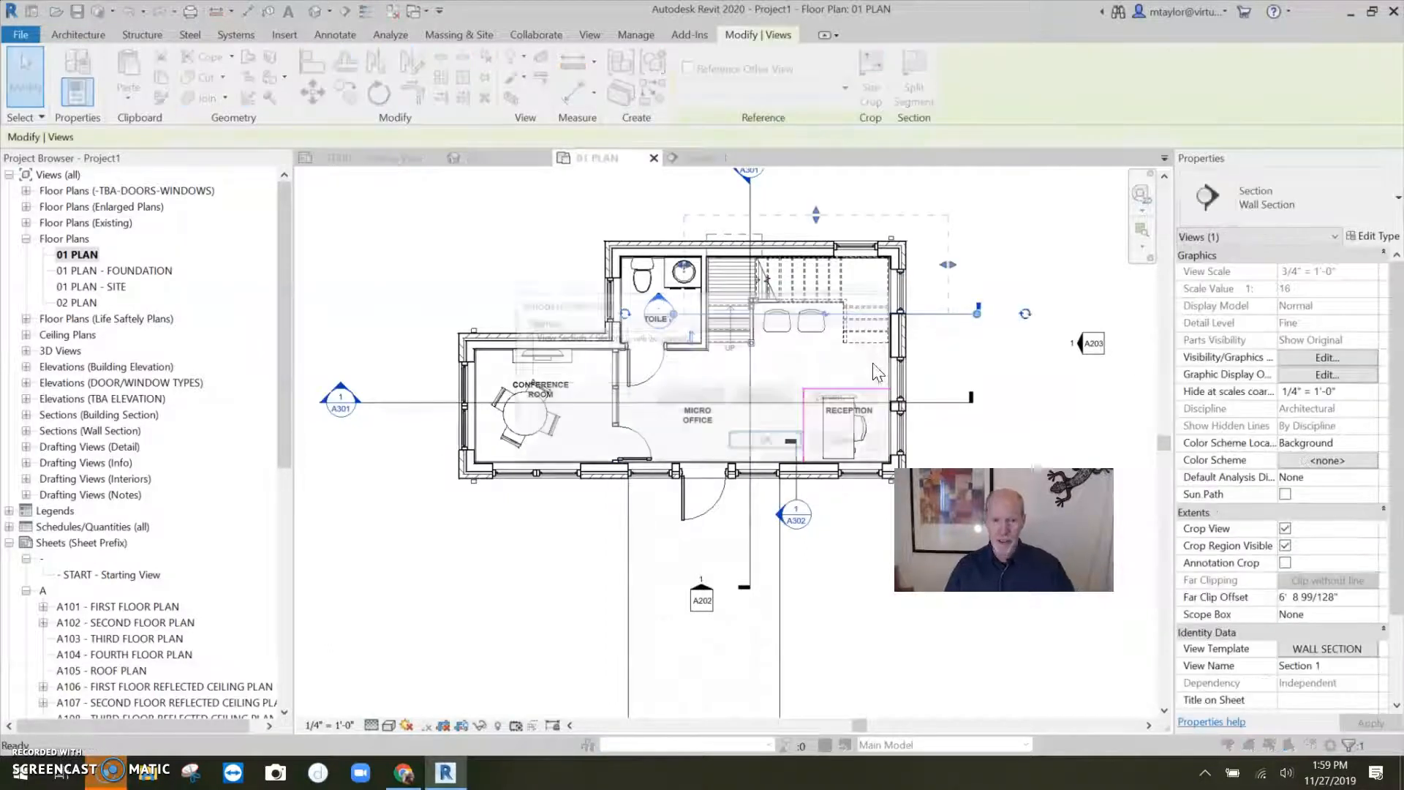
{"action": "key", "text": "Delete"}
{"action": "key", "text": "Return"}
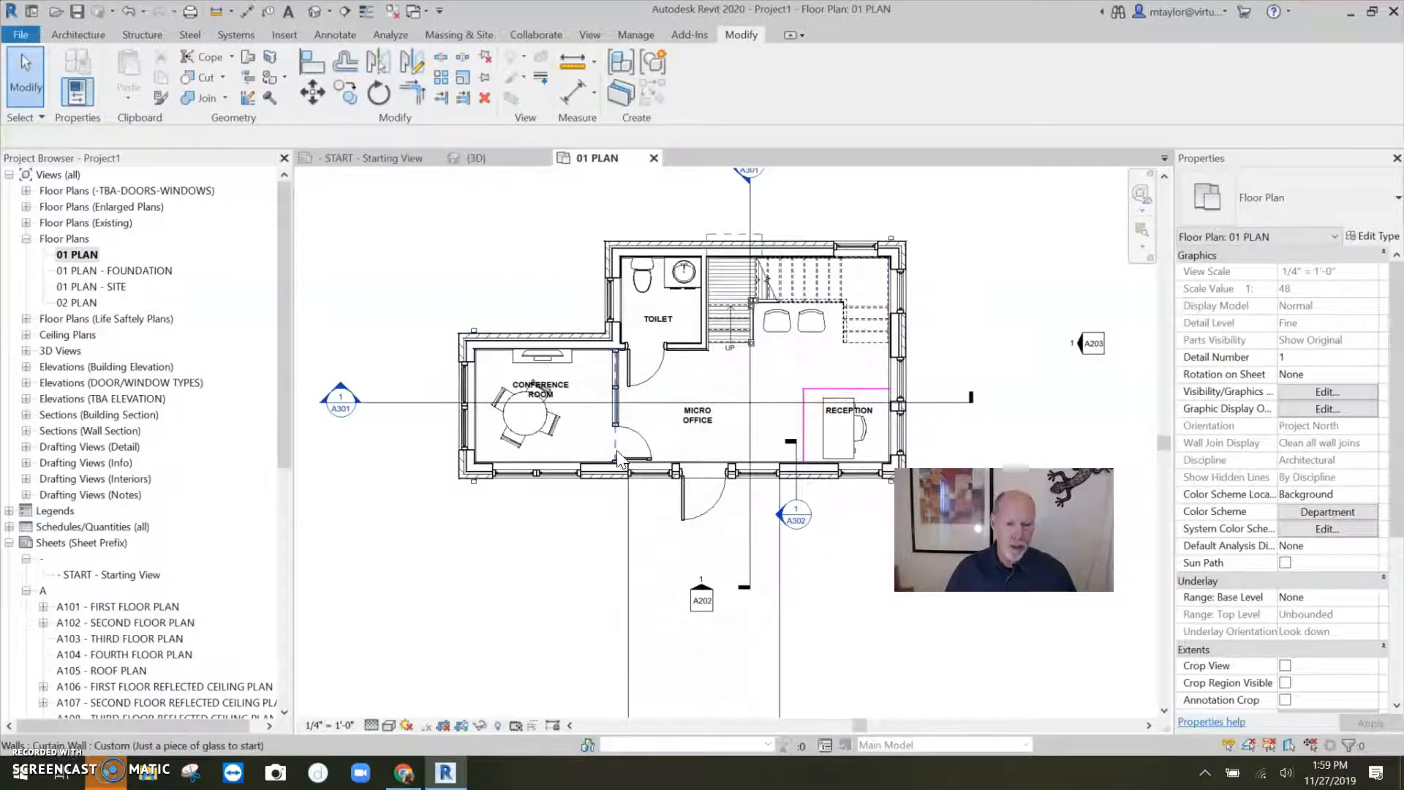
Step: Draw a Wall Section from outside the front wall into the toilet room, facing the conference room, with a far clip of about 2' 8"
{"action": "left_click", "coordinate": [345, 11]}
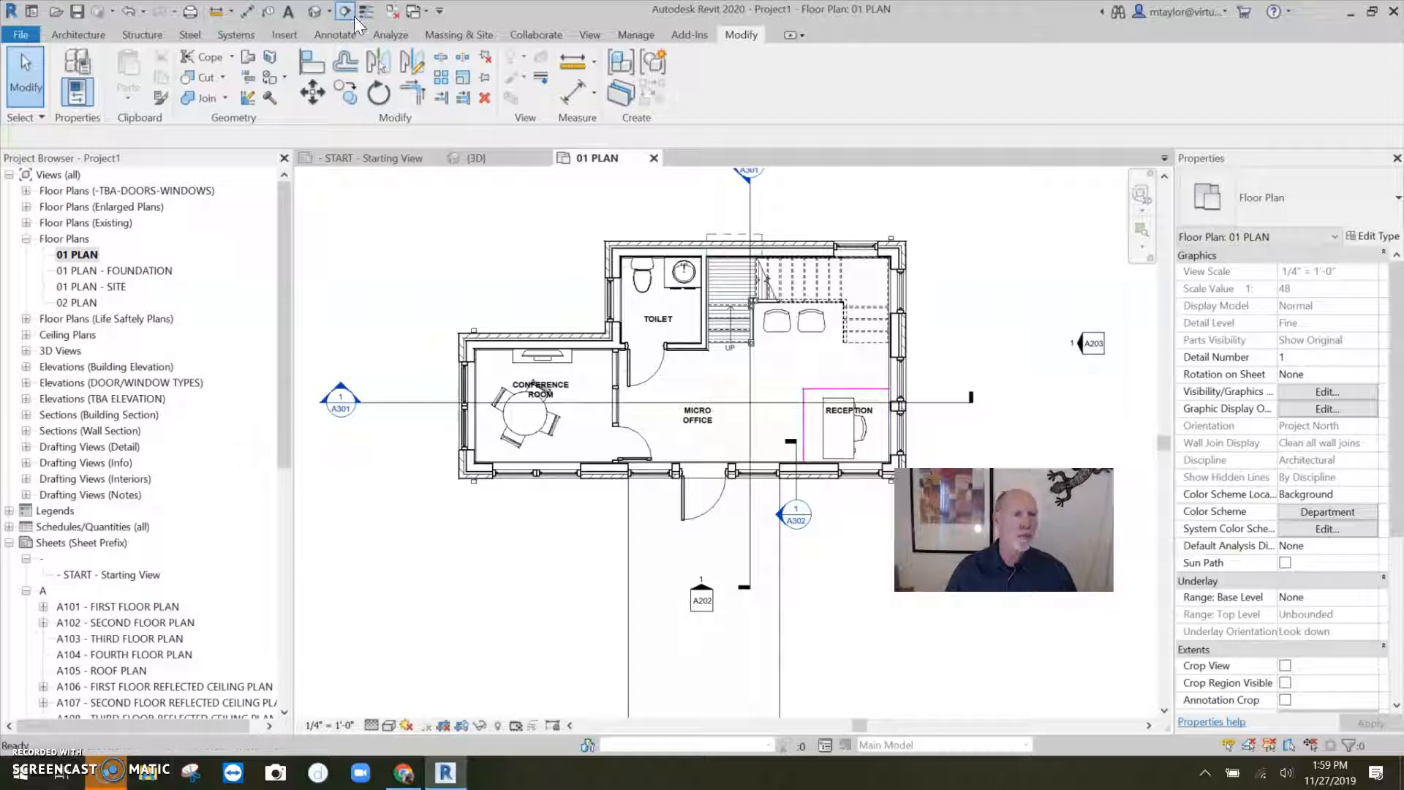
{"action": "left_click", "coordinate": [638, 506]}
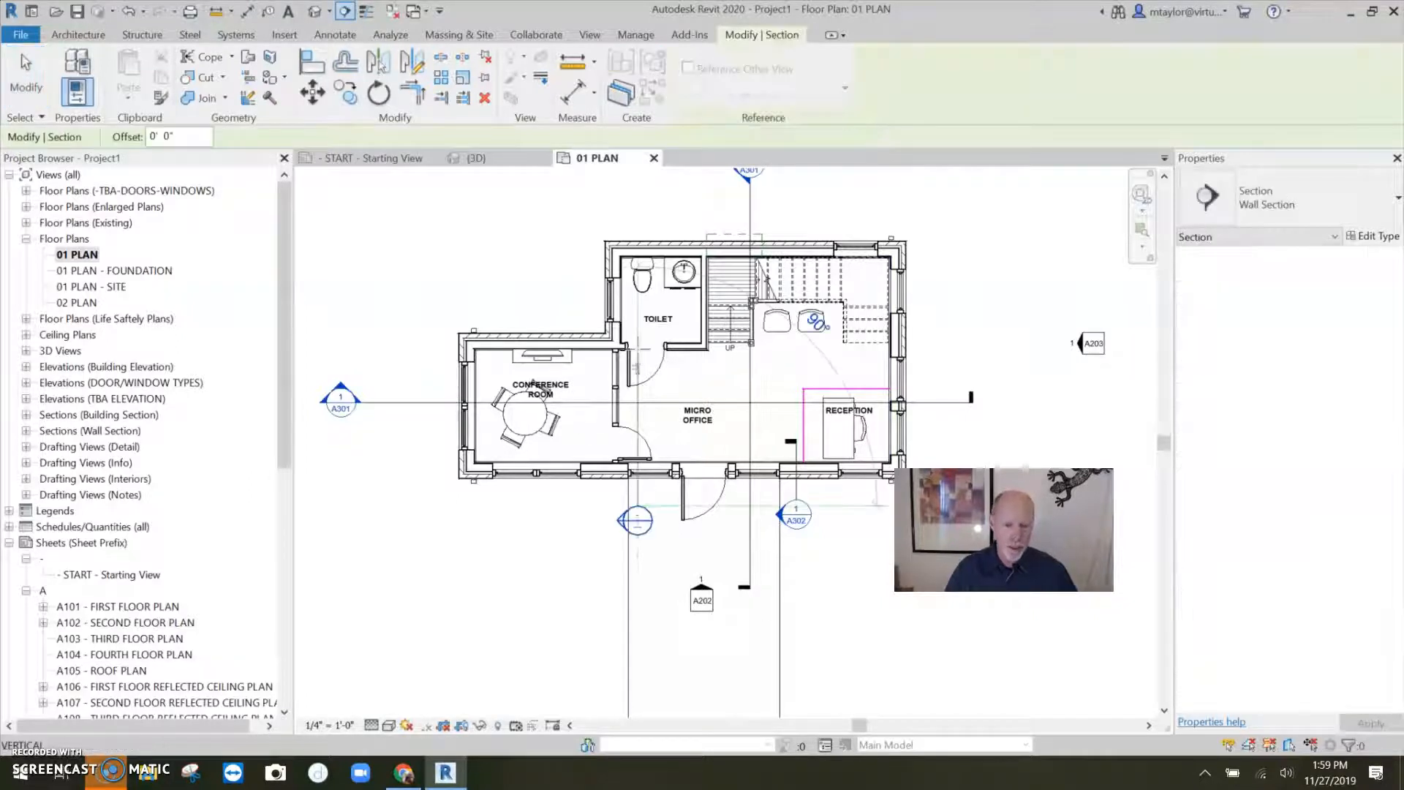
{"action": "left_click", "coordinate": [632, 302]}
{"action": "key", "text": "Escape"}
{"action": "key", "text": "Escape"}
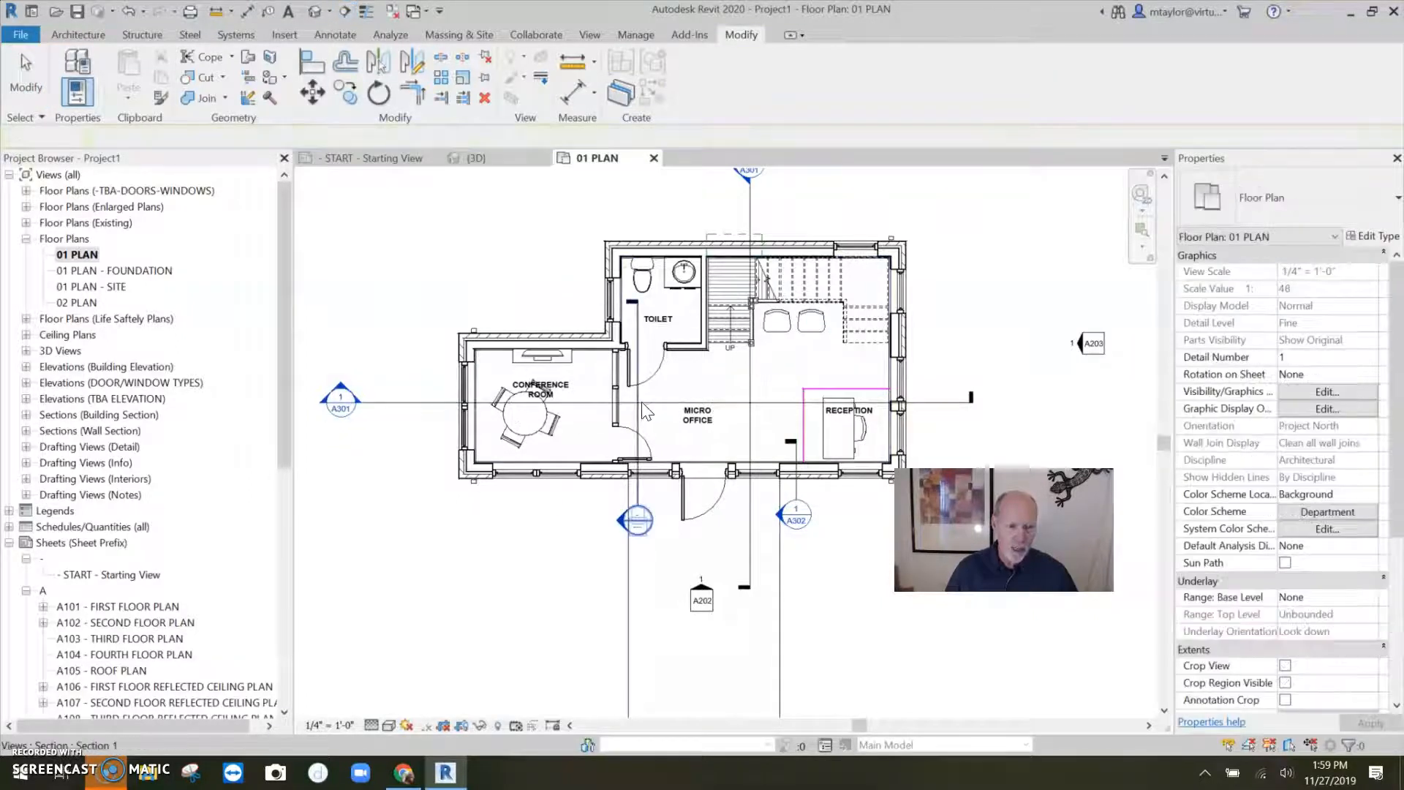
{"action": "left_click", "coordinate": [636, 414]}
{"action": "left_click_drag", "start_coordinate": [582, 407], "coordinate": [599, 407]}
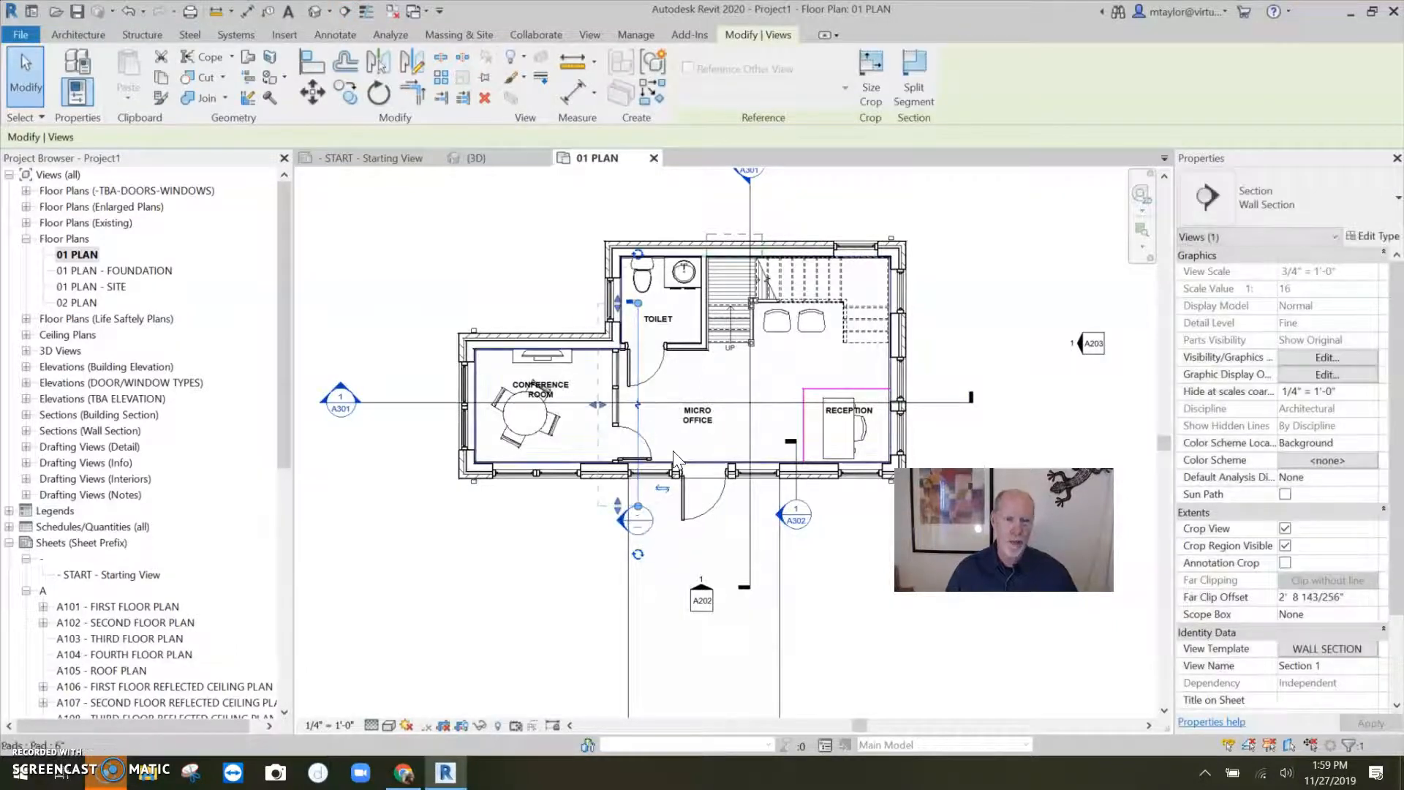
Step: Open the new section's view and crop it to the first floor, from just above the second-floor level to just below the ground slab
{"action": "left_click", "coordinate": [661, 508]}
{"action": "double_click", "coordinate": [632, 504]}
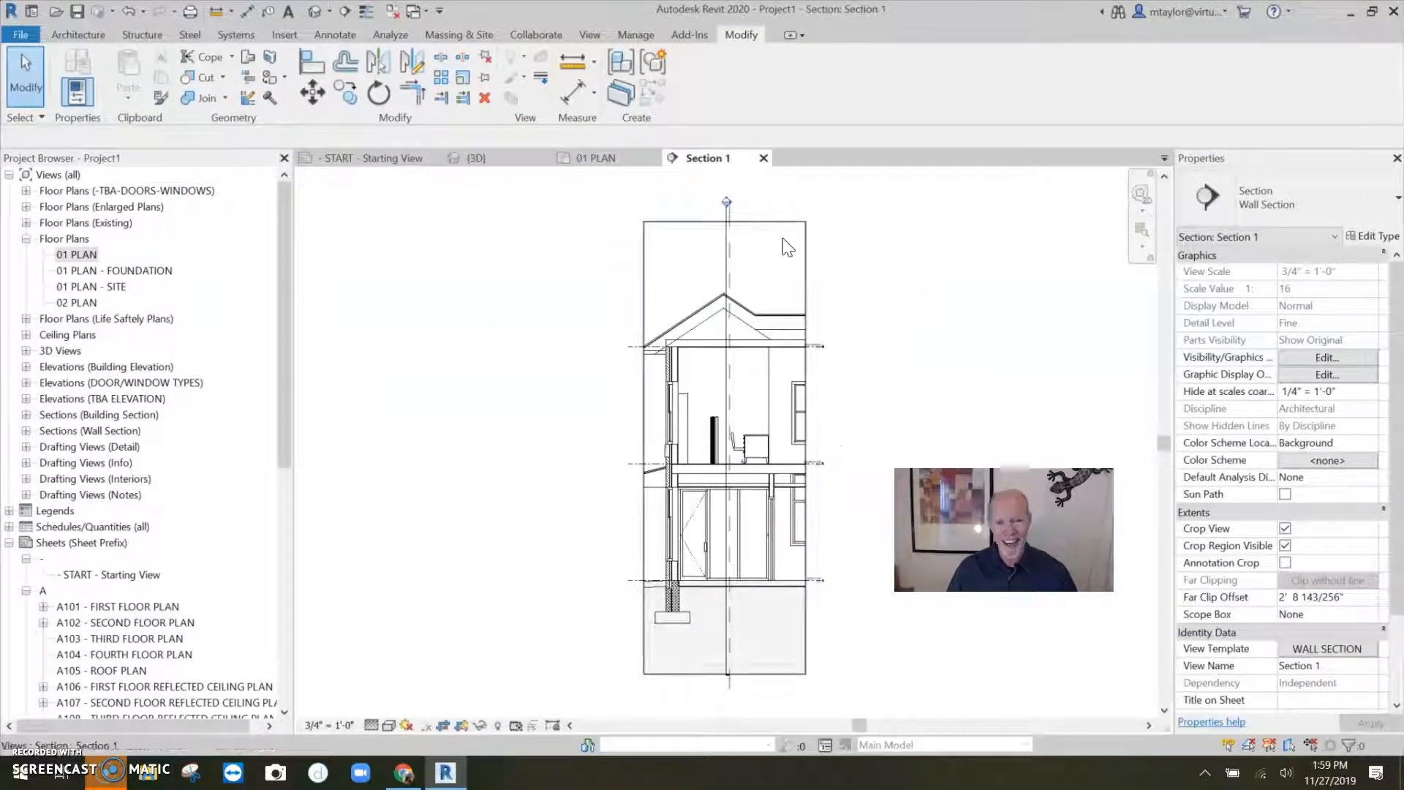
{"action": "left_click", "coordinate": [725, 222]}
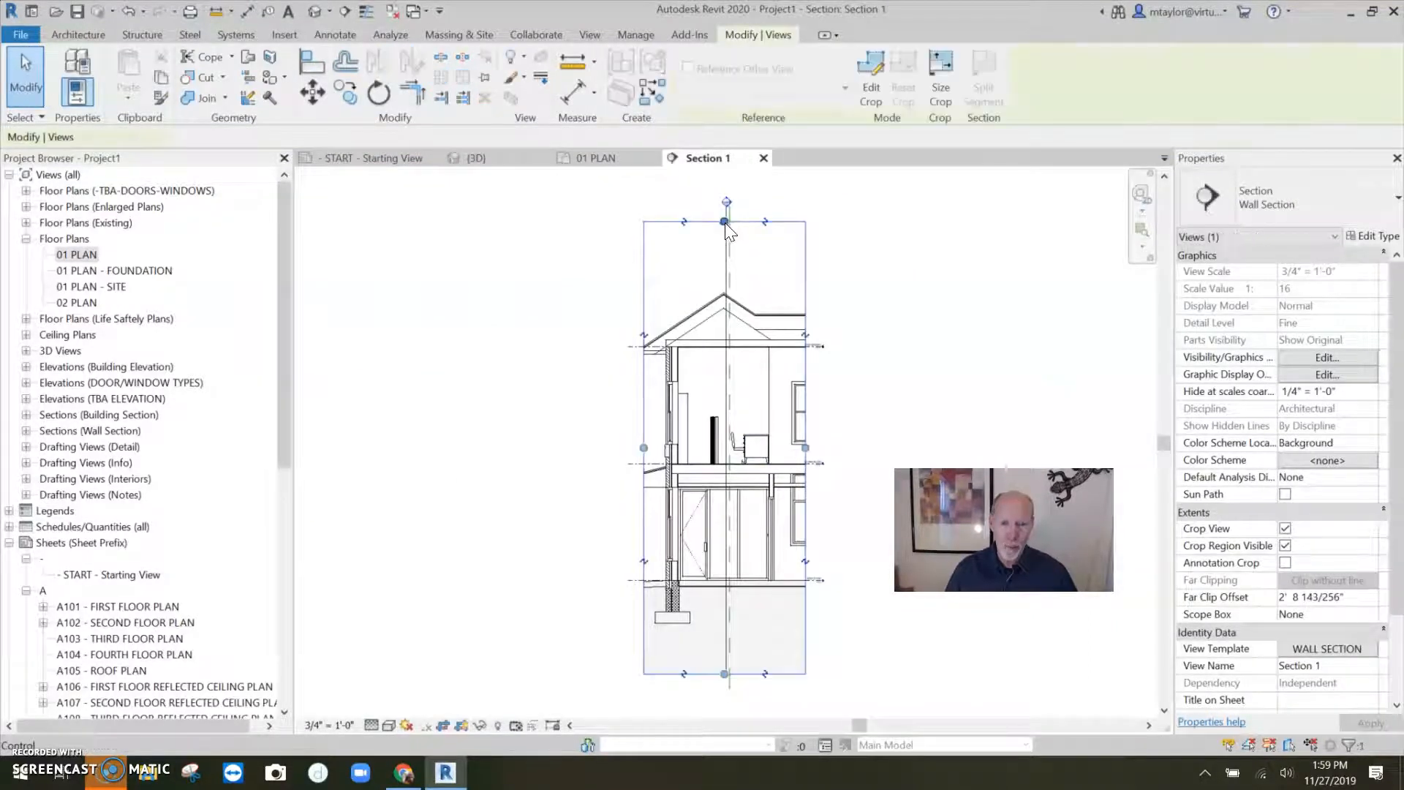
{"action": "left_click_drag", "start_coordinate": [724, 469], "coordinate": [722, 462]}
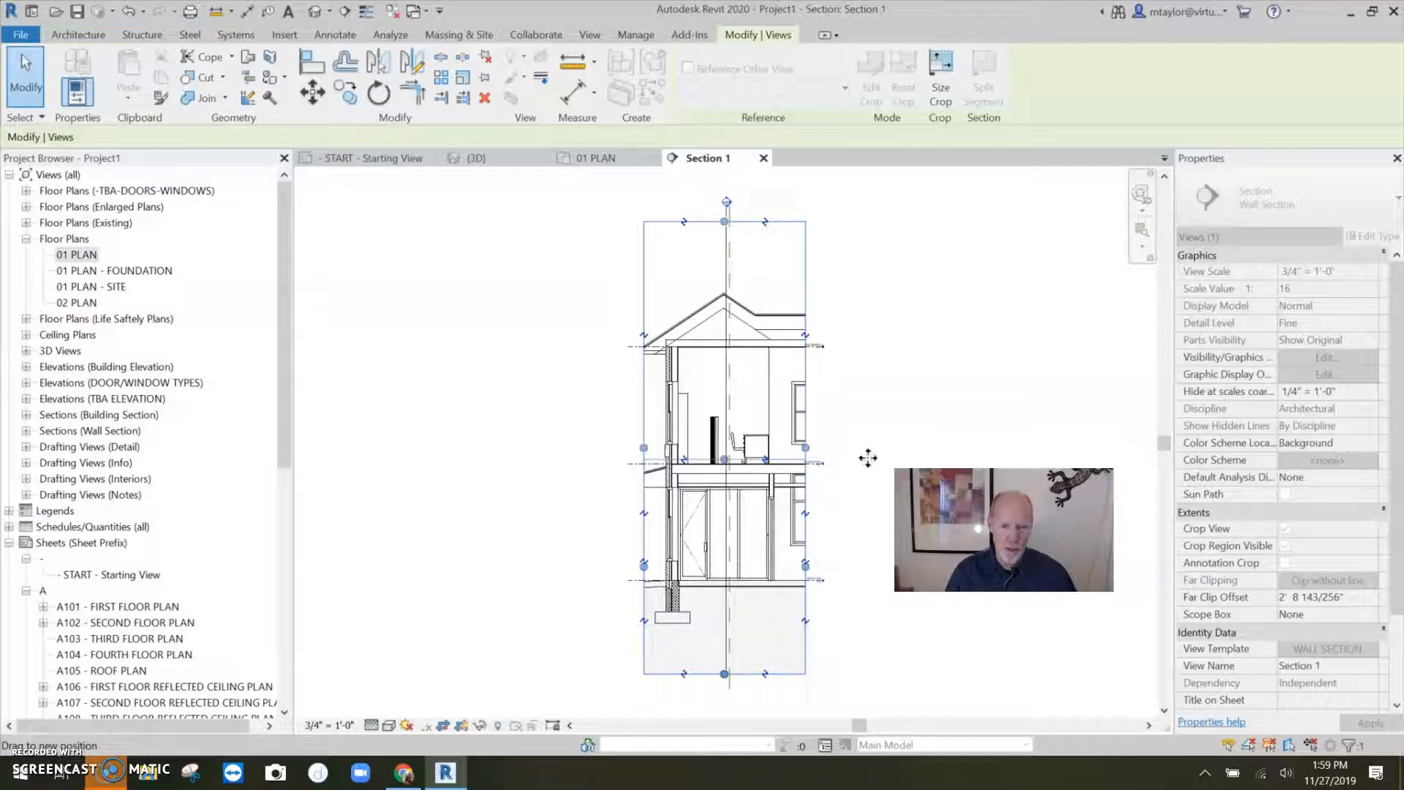
{"action": "left_click_drag", "start_coordinate": [869, 458], "coordinate": [868, 459]}
{"action": "left_click_drag", "start_coordinate": [725, 674], "coordinate": [725, 597]}
{"action": "left_click", "coordinate": [635, 643]}
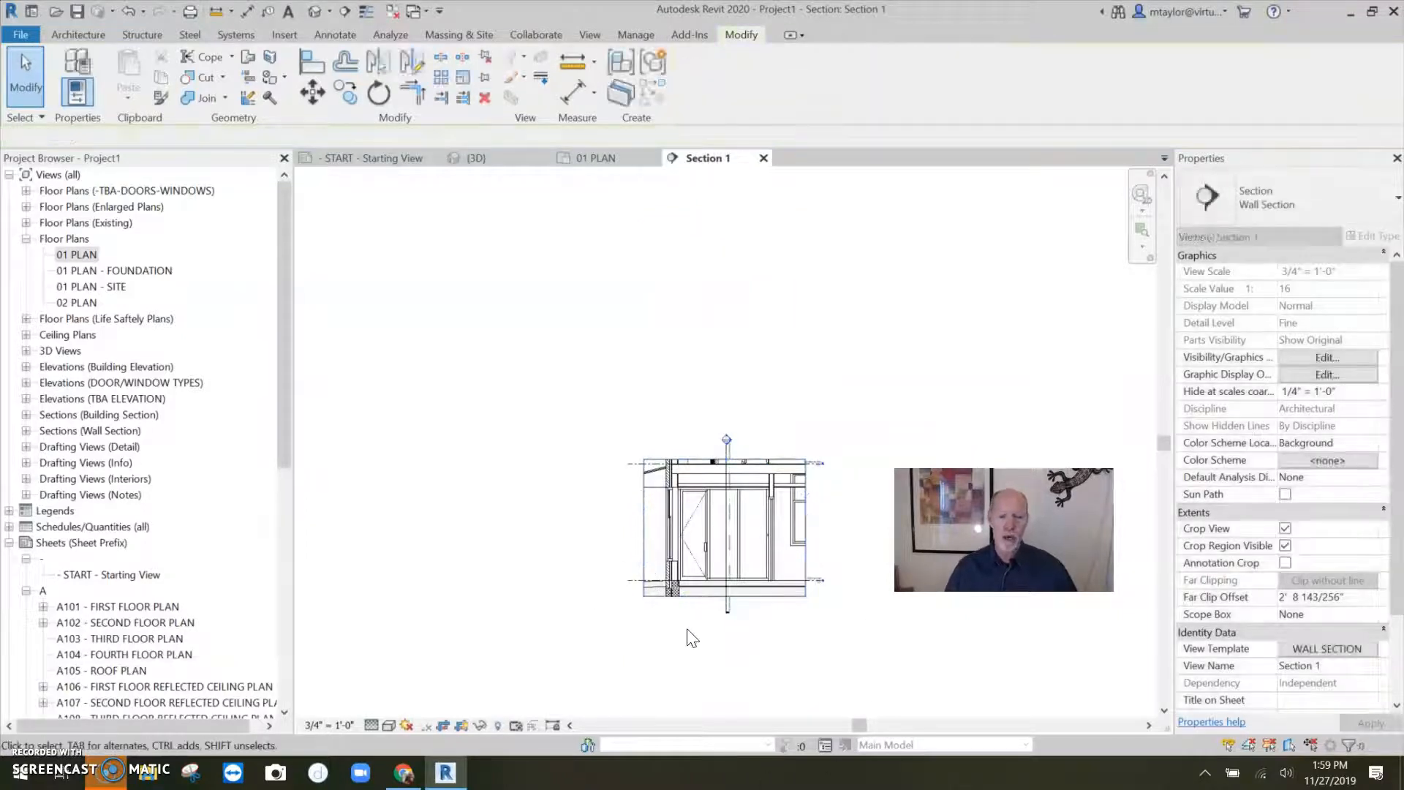
{"action": "middle_click_drag", "start_coordinate": [692, 638], "coordinate": [623, 586]}
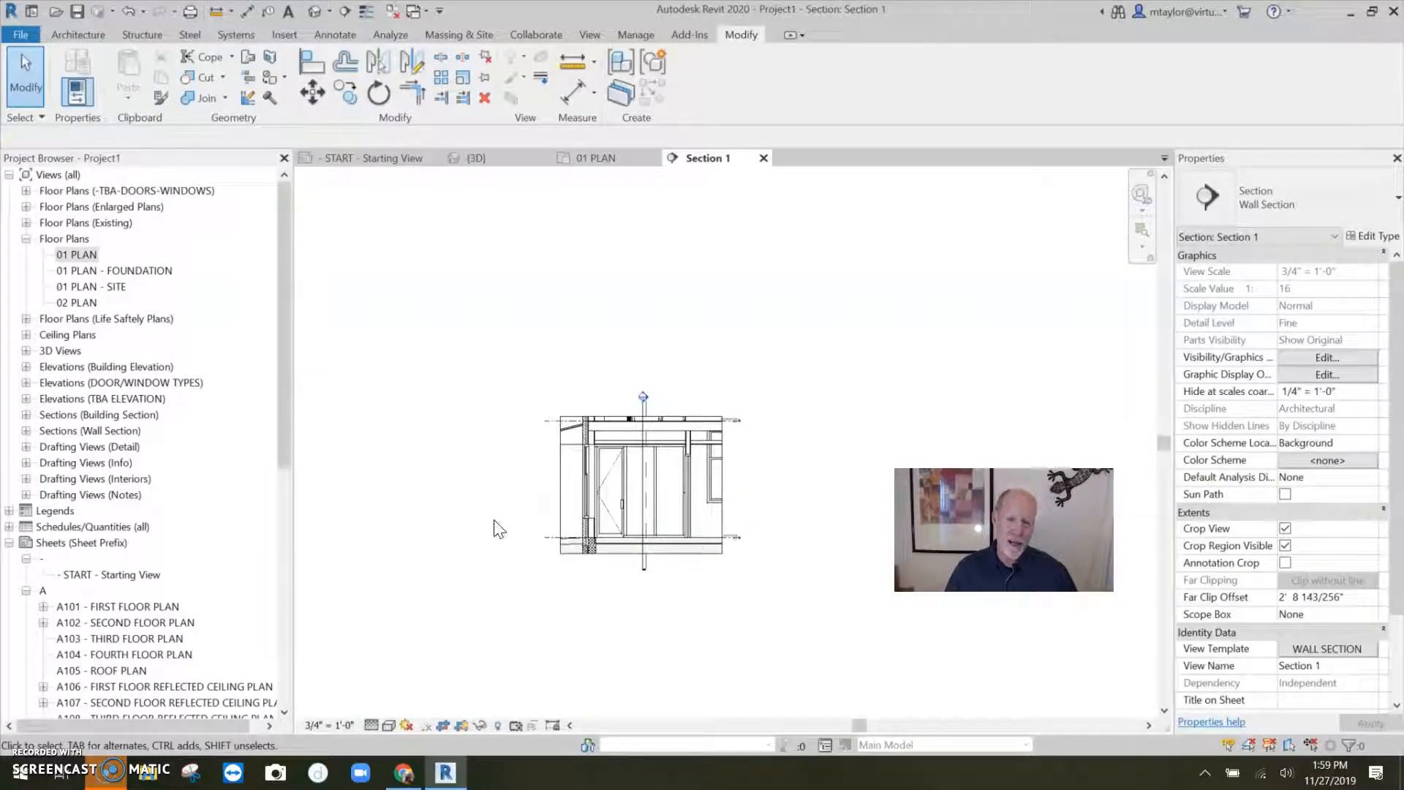
Step: Orient the 3D view to the section view Section 1
{"action": "left_click", "coordinate": [477, 158]}
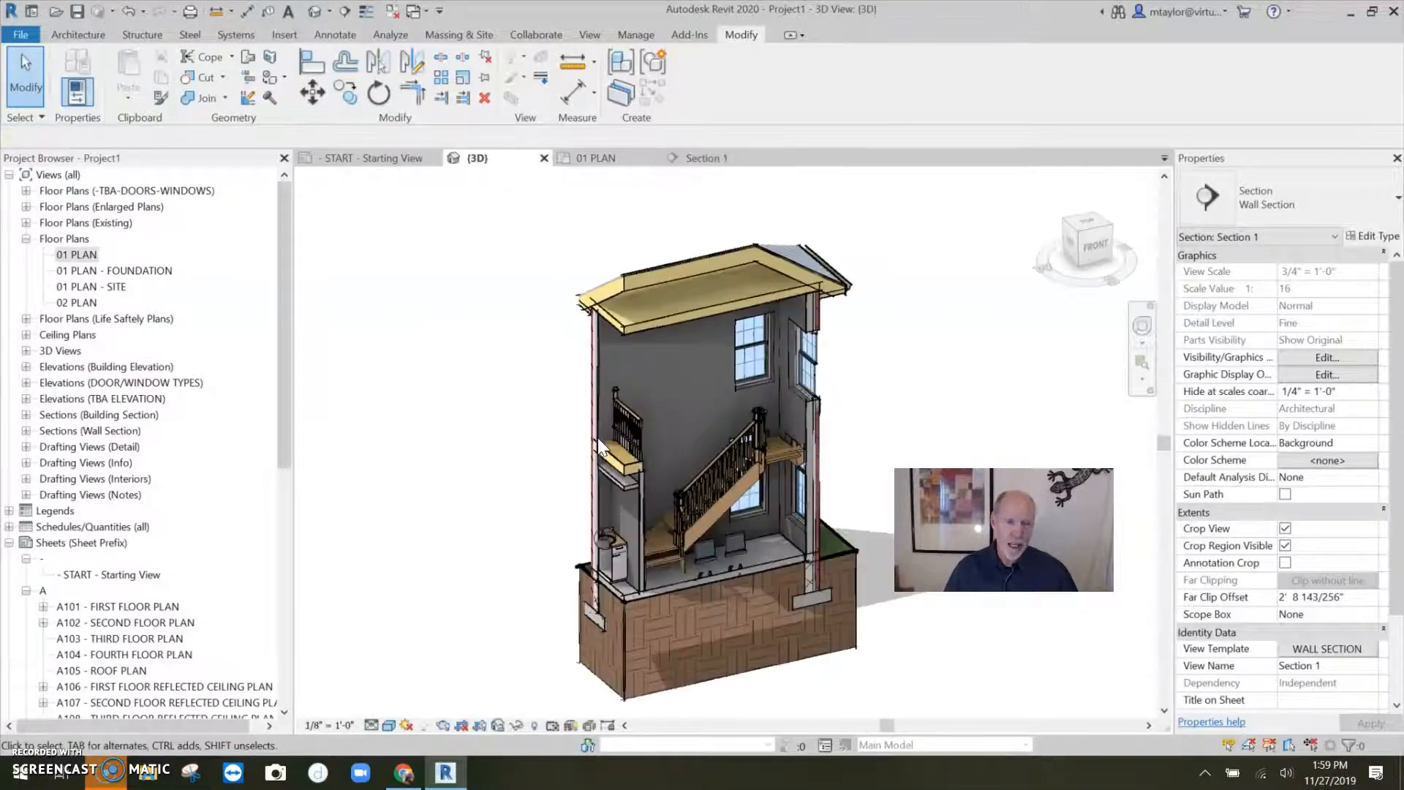
{"action": "right_click", "coordinate": [1090, 237]}
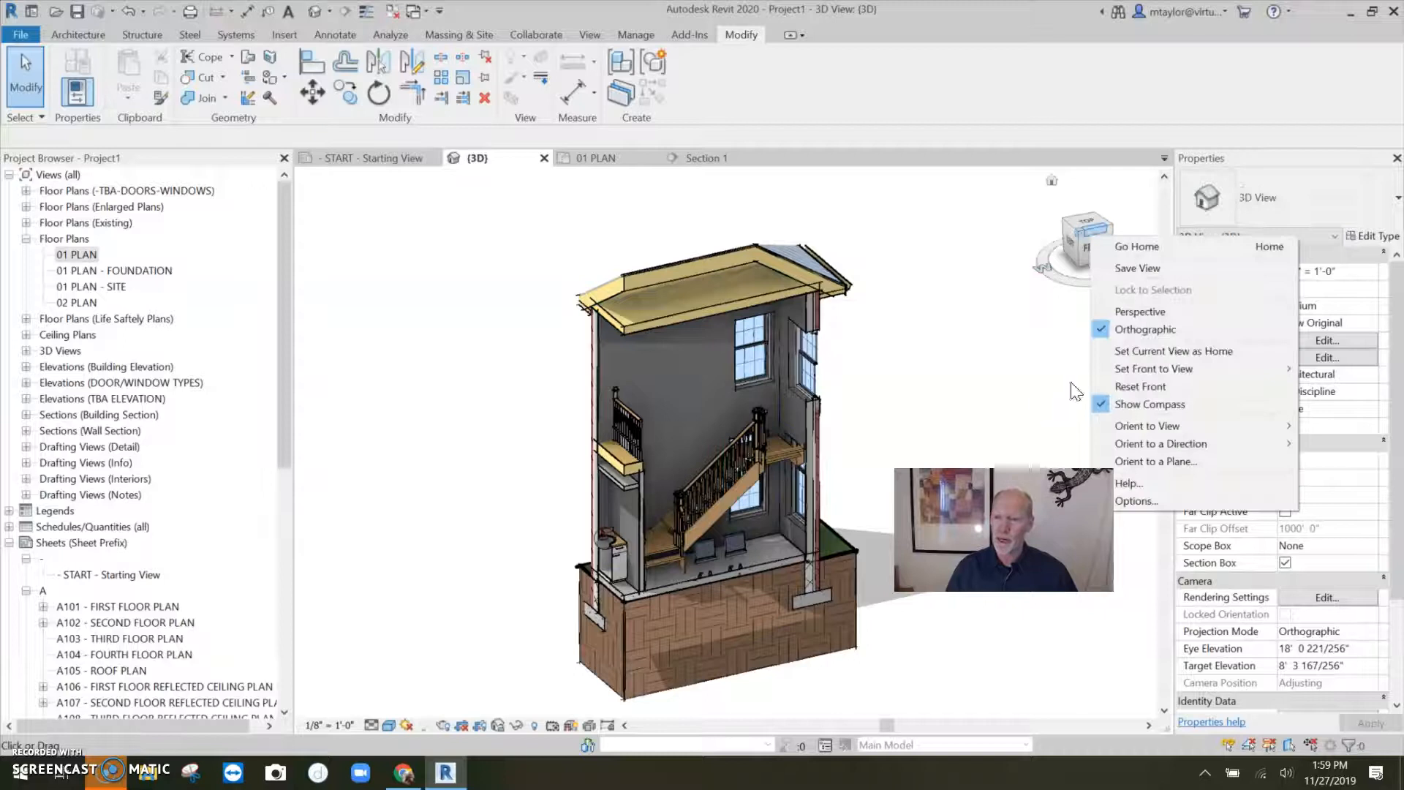
{"action": "mouse_move", "coordinate": [1152, 426]}
{"action": "mouse_move", "coordinate": [1342, 461]}
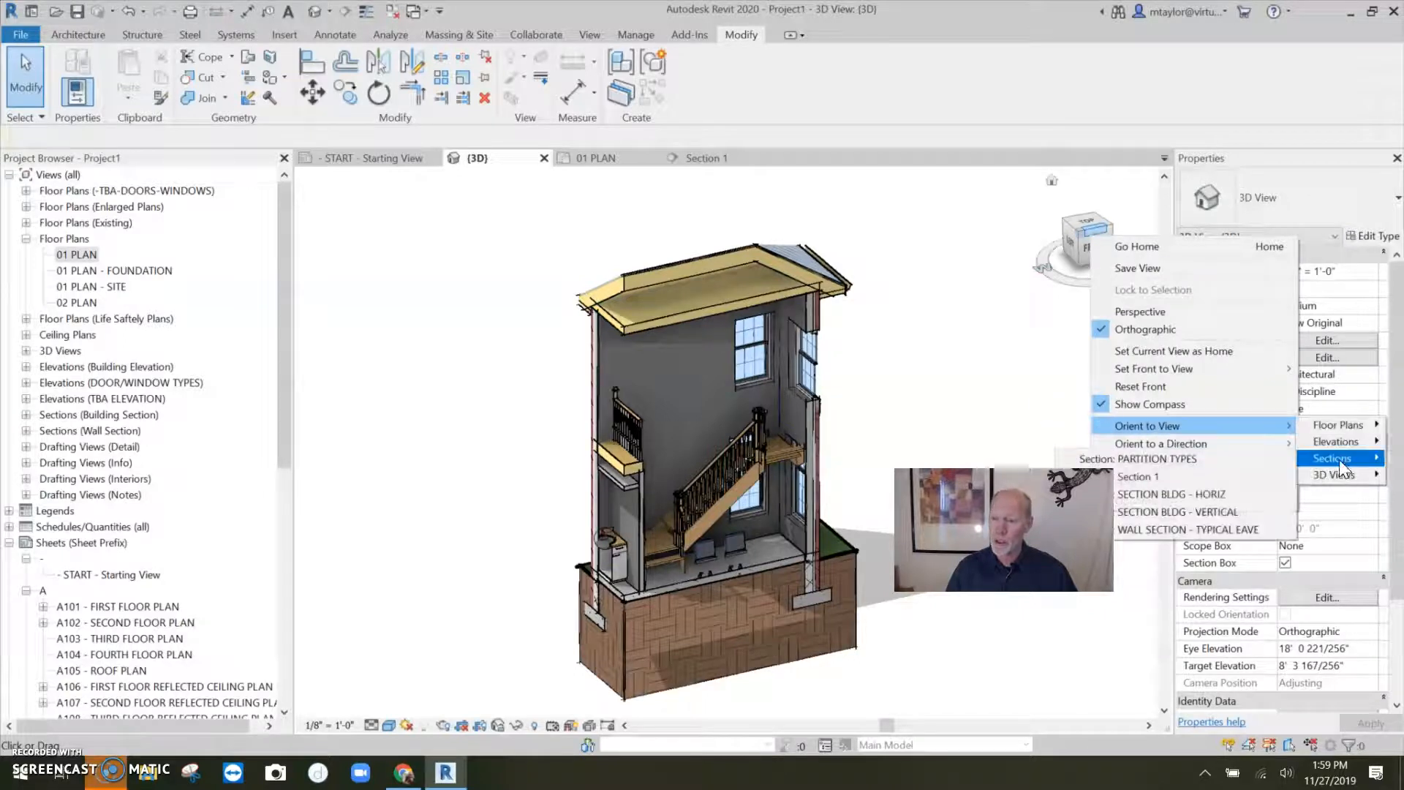
{"action": "left_click", "coordinate": [1151, 474]}
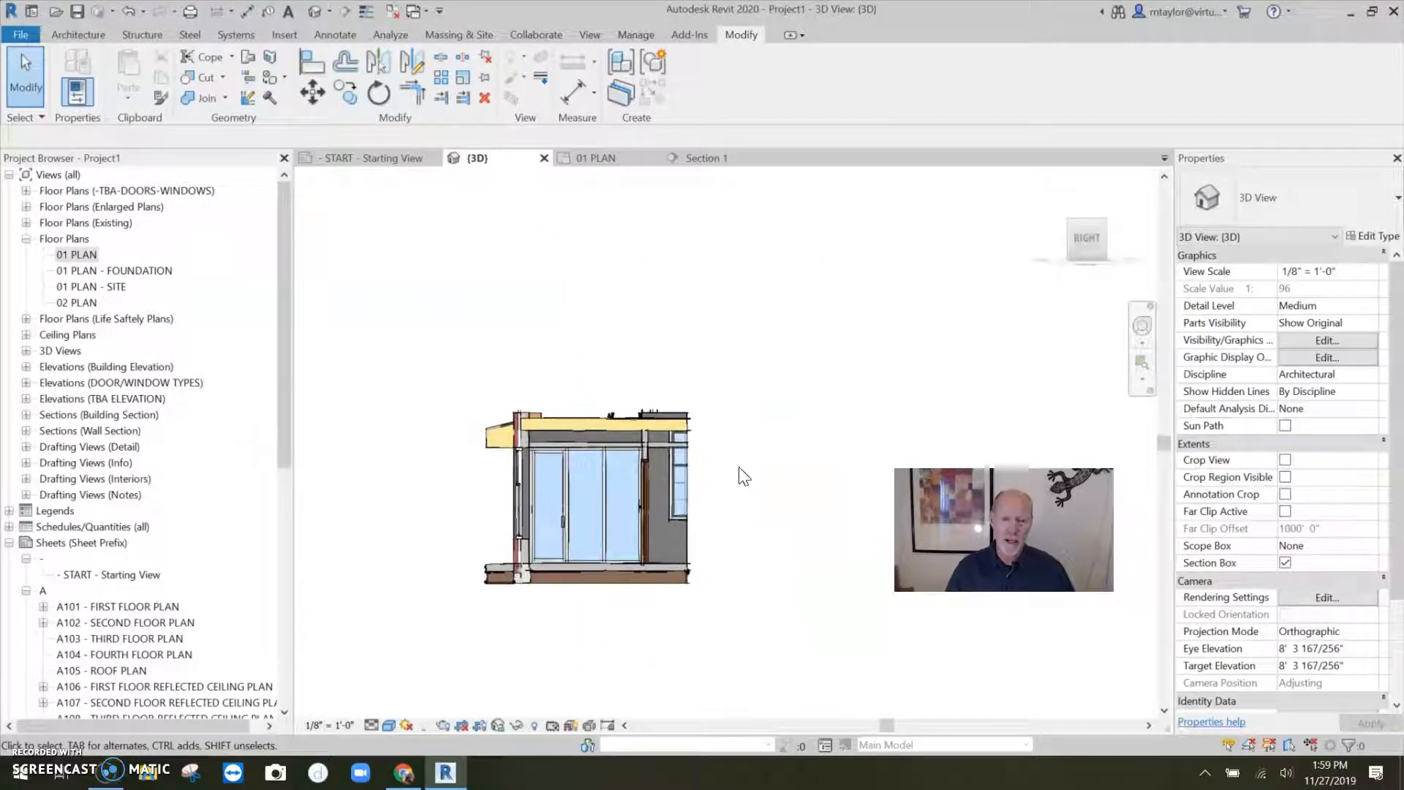
Step: Examine the first-floor cutaway of the exterior wall, floor and glass partition from an angled view
{"action": "middle_click_drag", "start_coordinate": [492, 508], "coordinate": [623, 481], "text": "shift"}
{"action": "left_click", "coordinate": [557, 501]}
{"action": "scroll", "coordinate": [644, 532], "scroll_direction": "up", "scroll_amount": 1}
{"action": "middle_click_drag", "start_coordinate": [645, 534], "coordinate": [703, 488], "text": "shift"}
{"action": "left_click", "coordinate": [713, 654]}
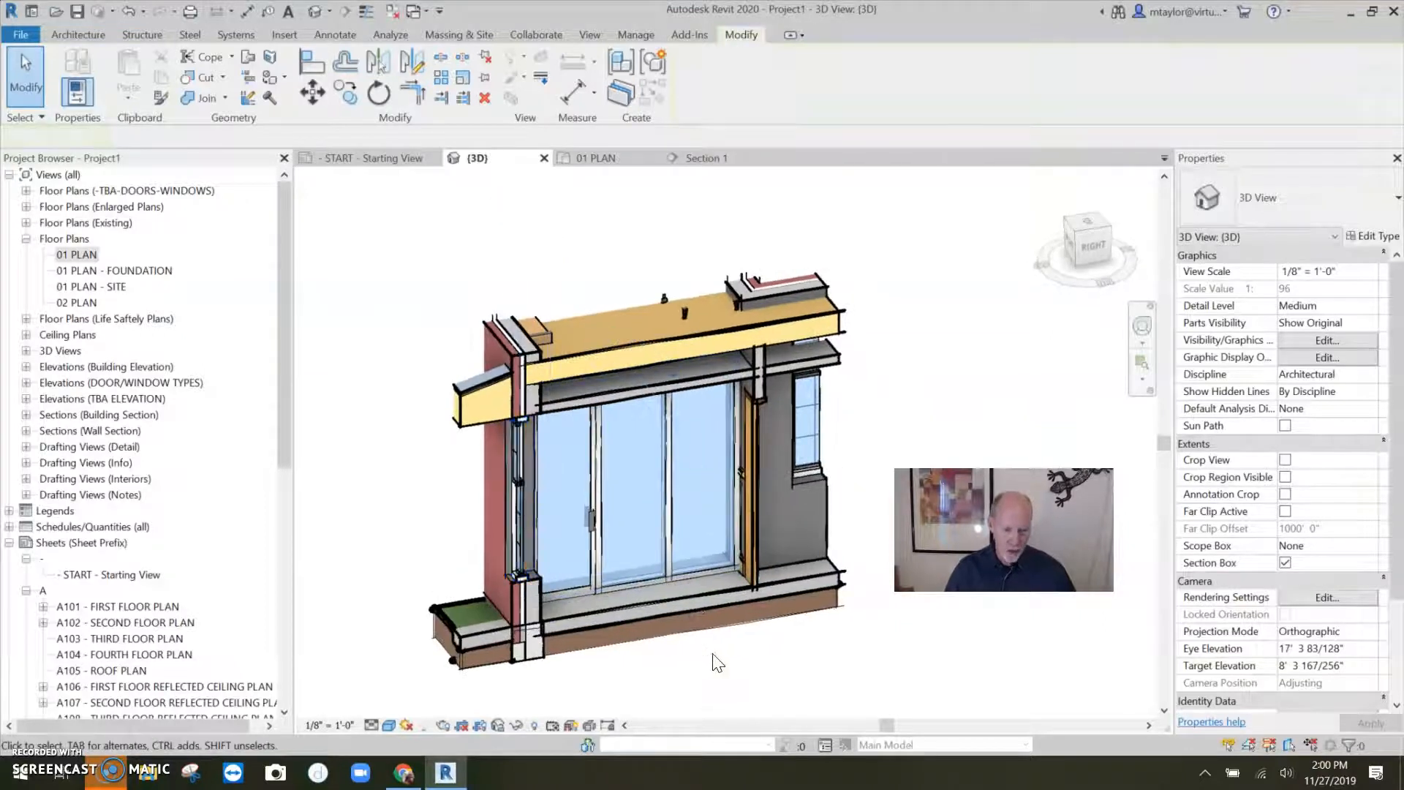
{"action": "middle_click_drag", "start_coordinate": [796, 681], "coordinate": [801, 656]}
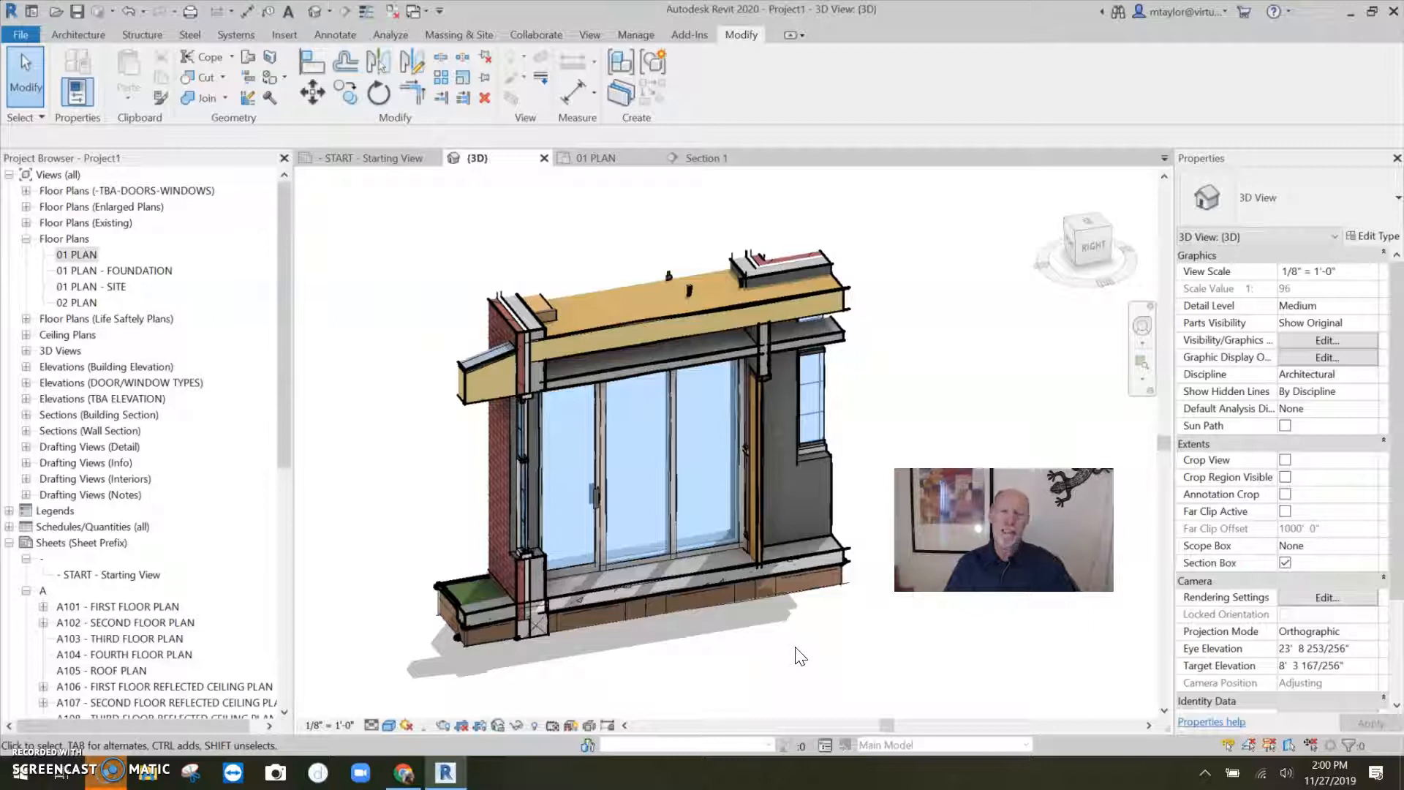
{"action": "middle_click_drag", "start_coordinate": [746, 674], "coordinate": [746, 649]}
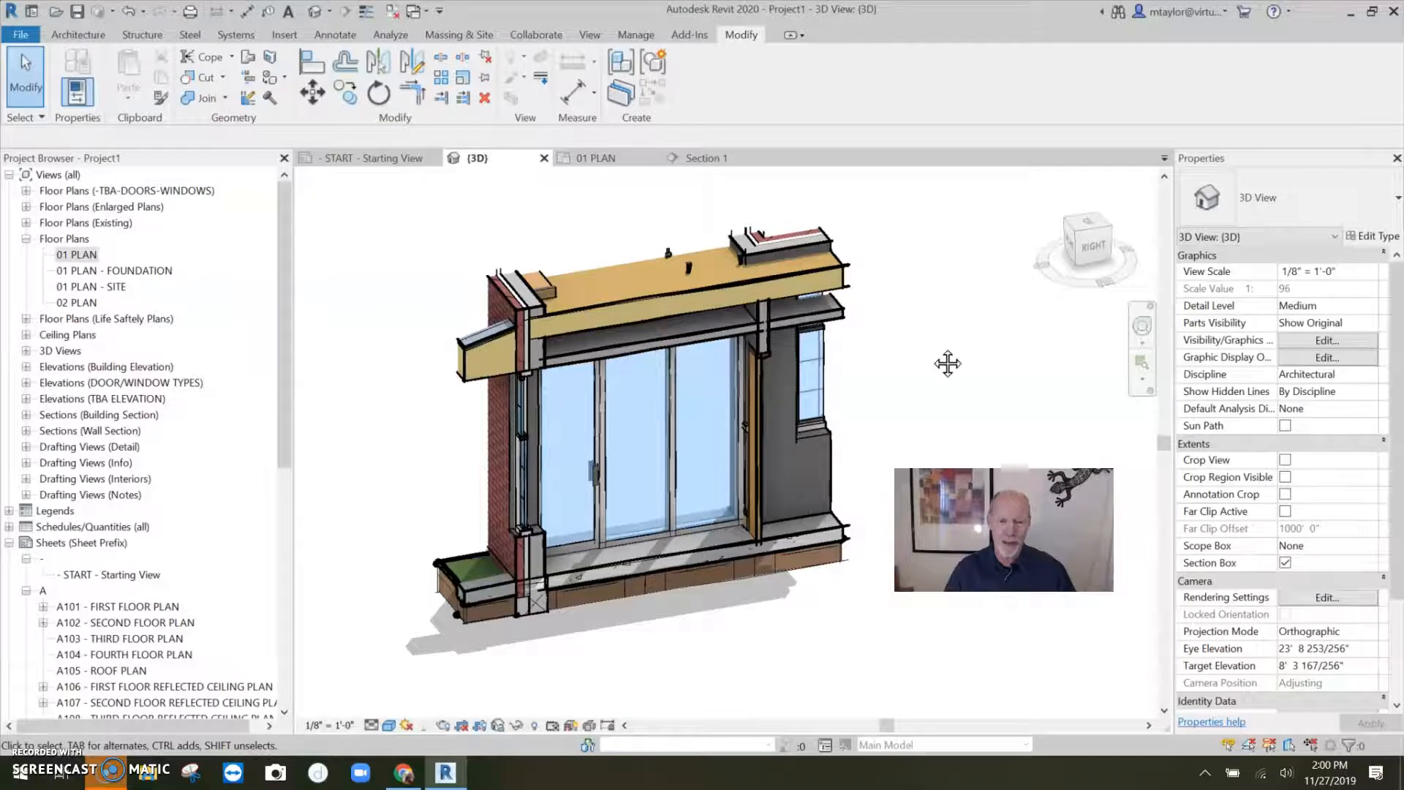
{"action": "middle_click_drag", "start_coordinate": [948, 363], "coordinate": [932, 357]}
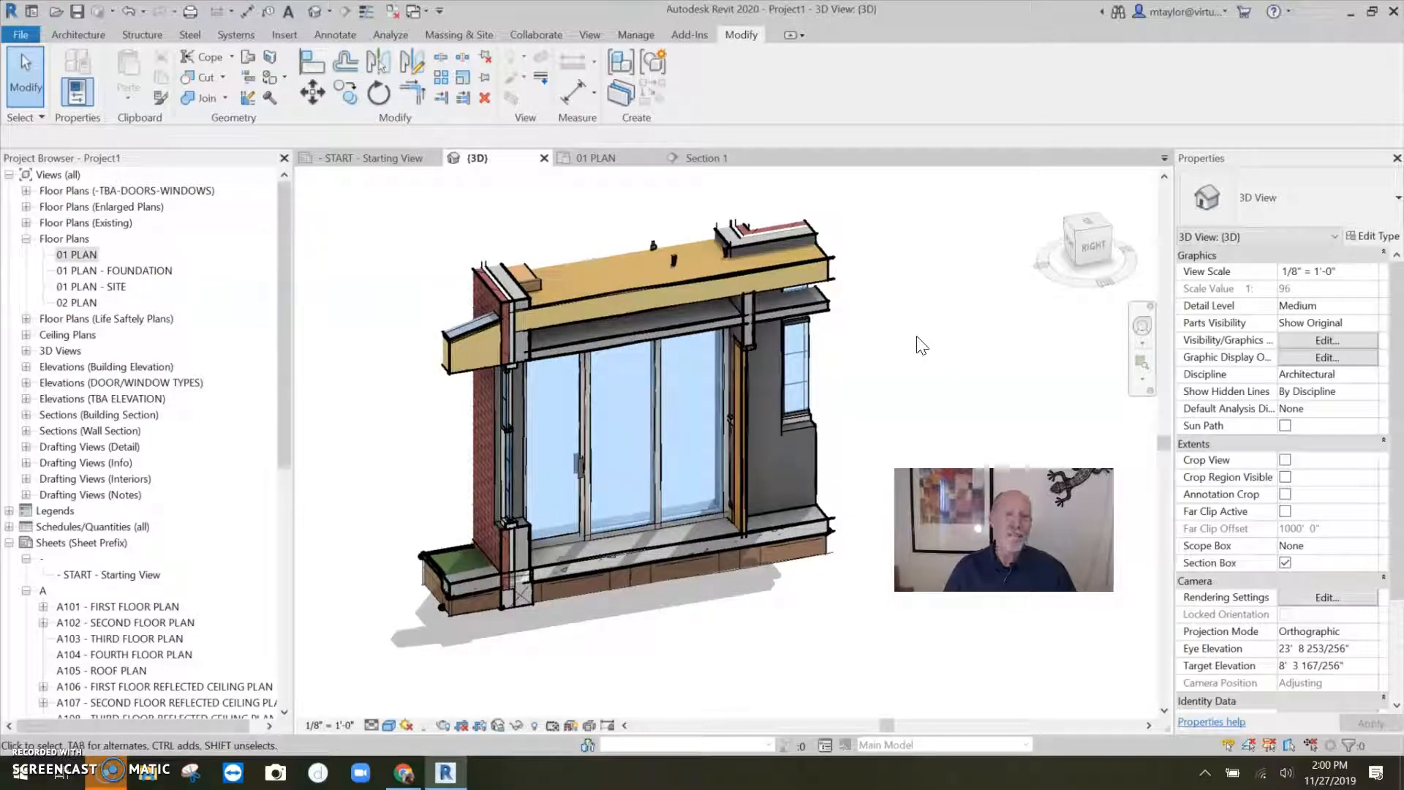